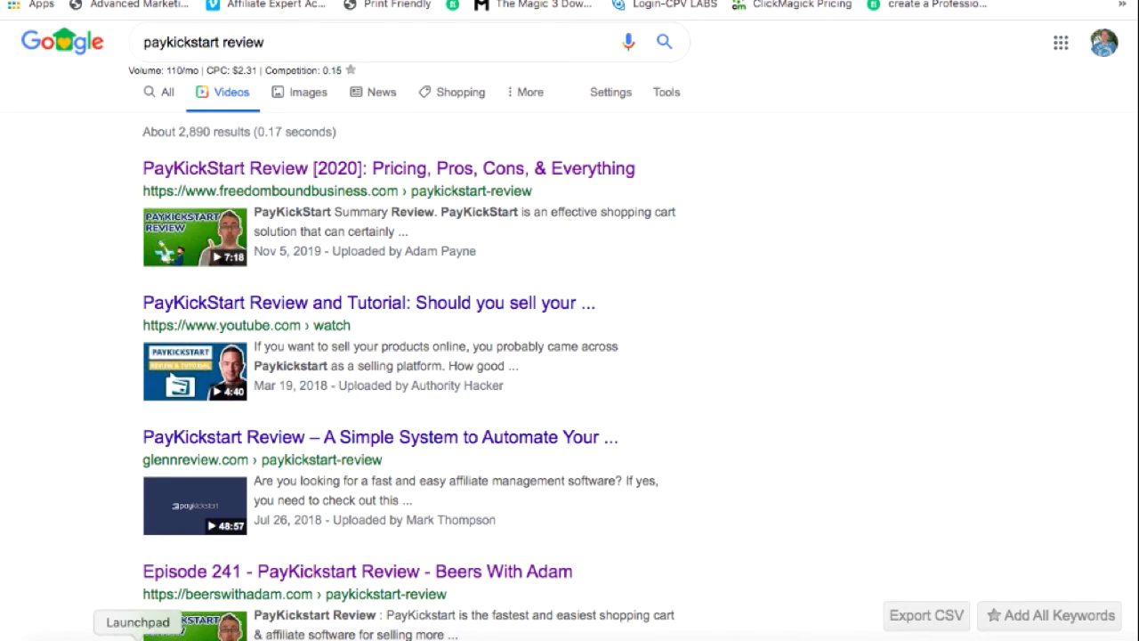
Look through the Google video results for "paykickstart review".
scroll(254, 574, down, 3)
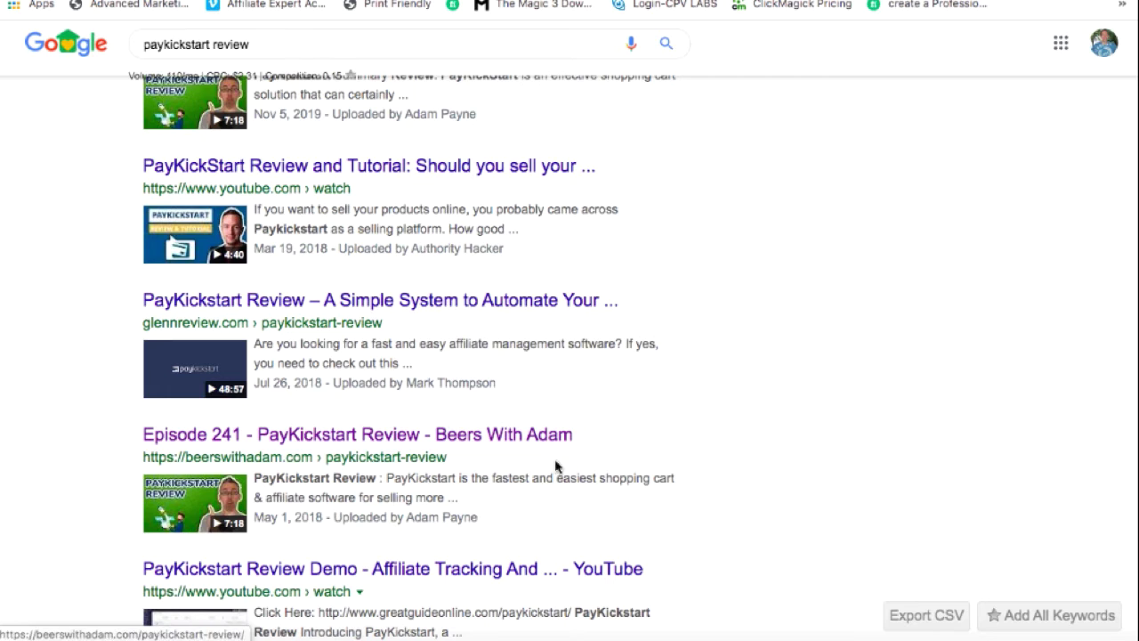
scroll(935, 412, up, 3)
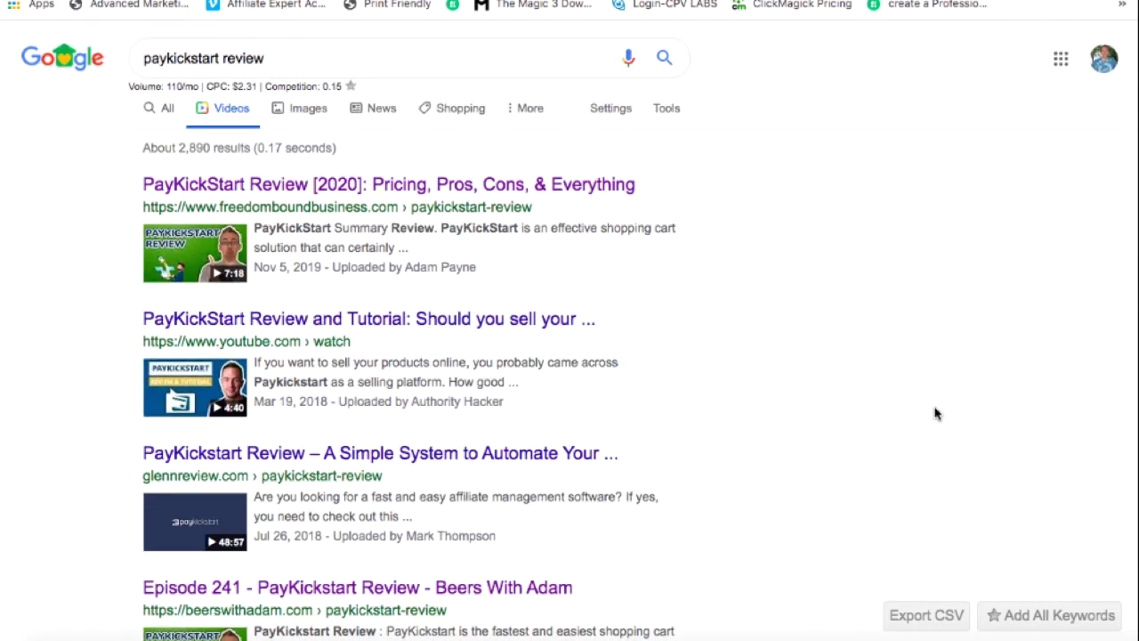
scroll(935, 412, down, 2)
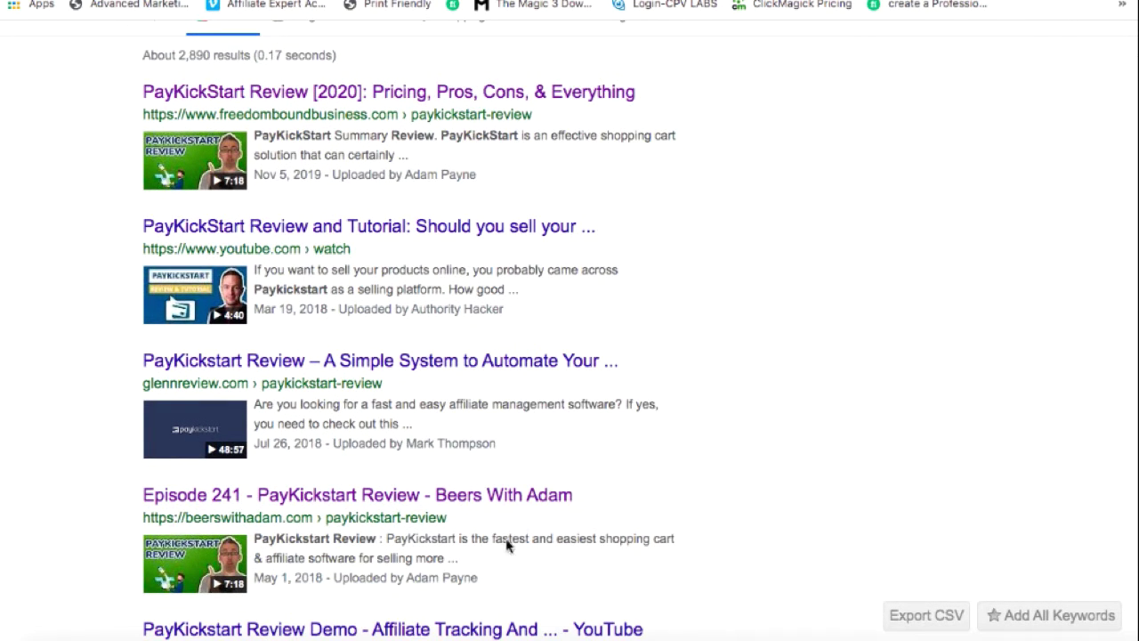
scroll(969, 419, up, 2)
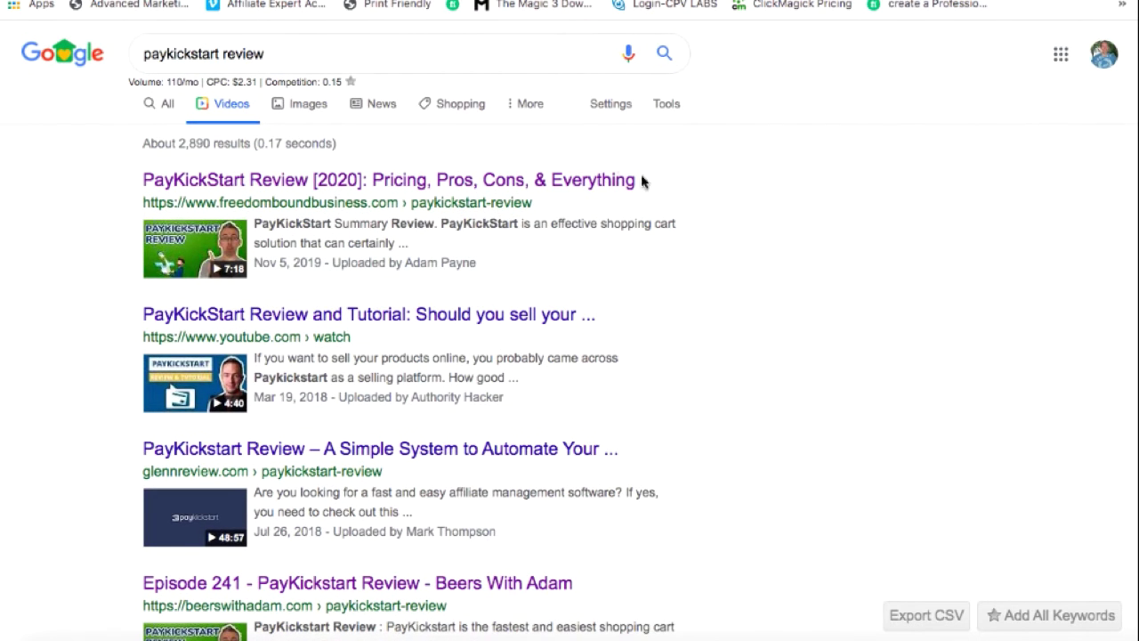
scroll(756, 234, down, 3)
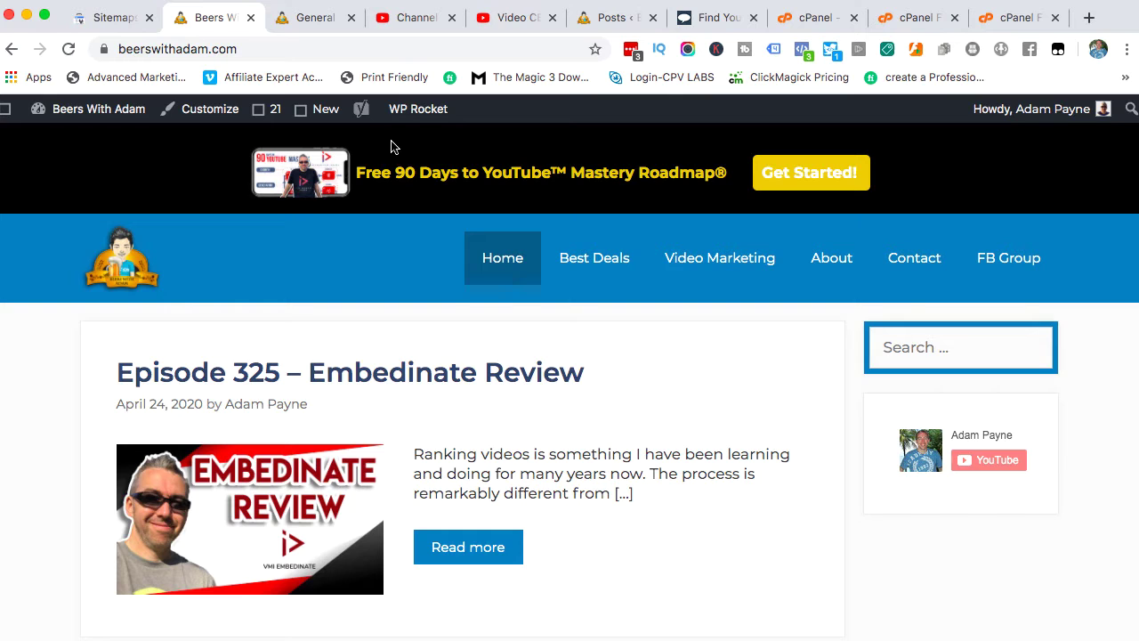
Open the site's XML sitemap index from the XML sitemaps feature in Yoast SEO's general settings.
click(305, 22)
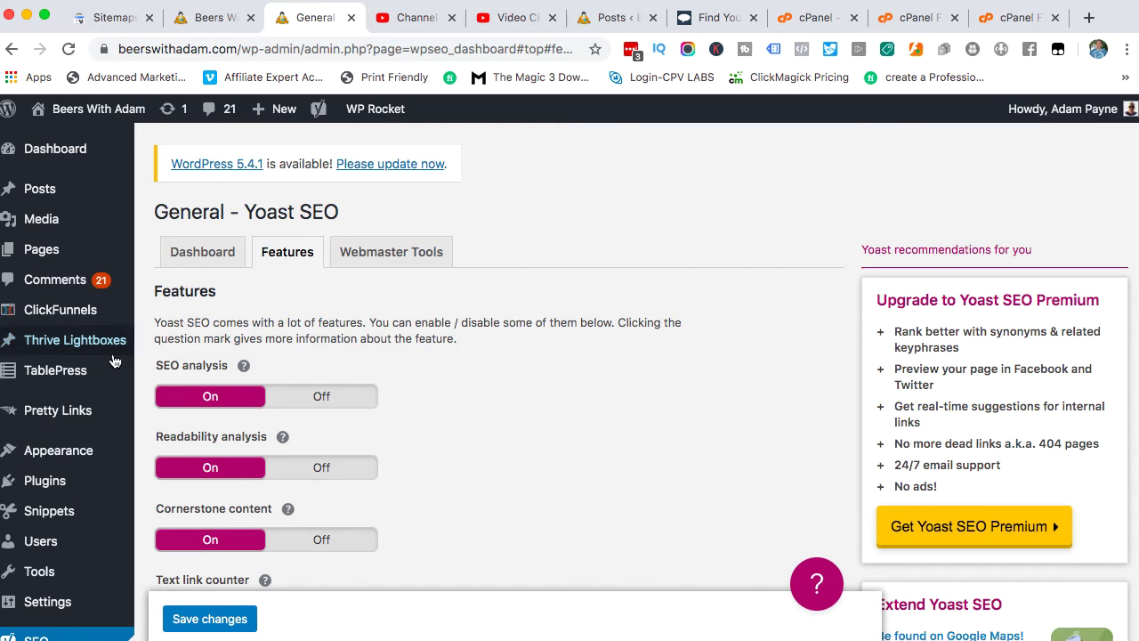
mouse_move(115, 359)
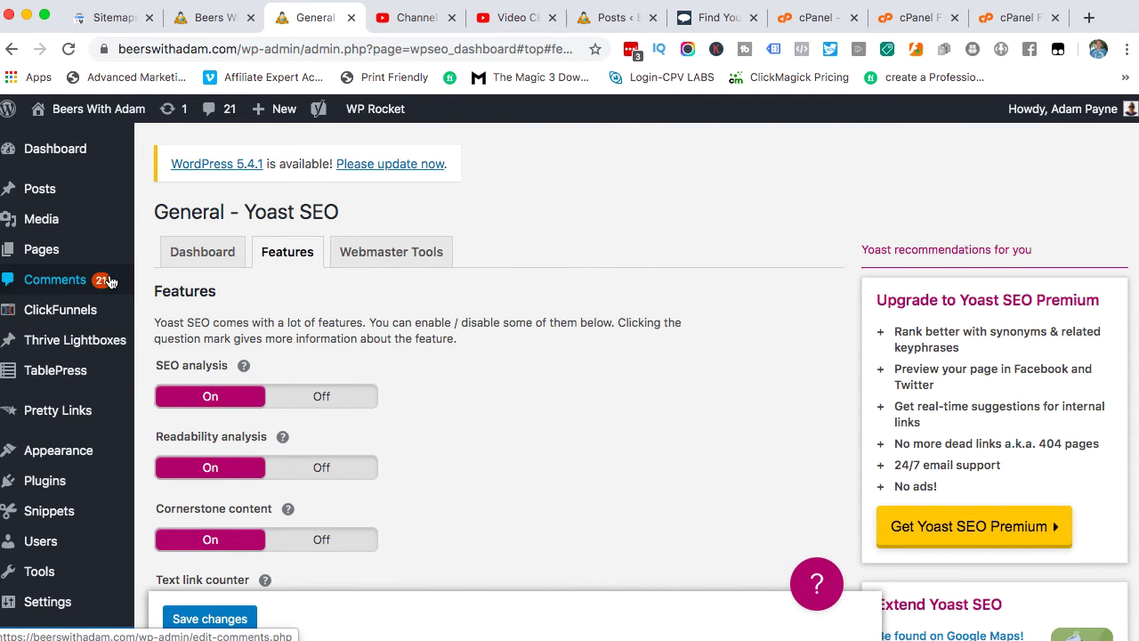
scroll(110, 281, down, 5)
scroll(110, 281, down, 2)
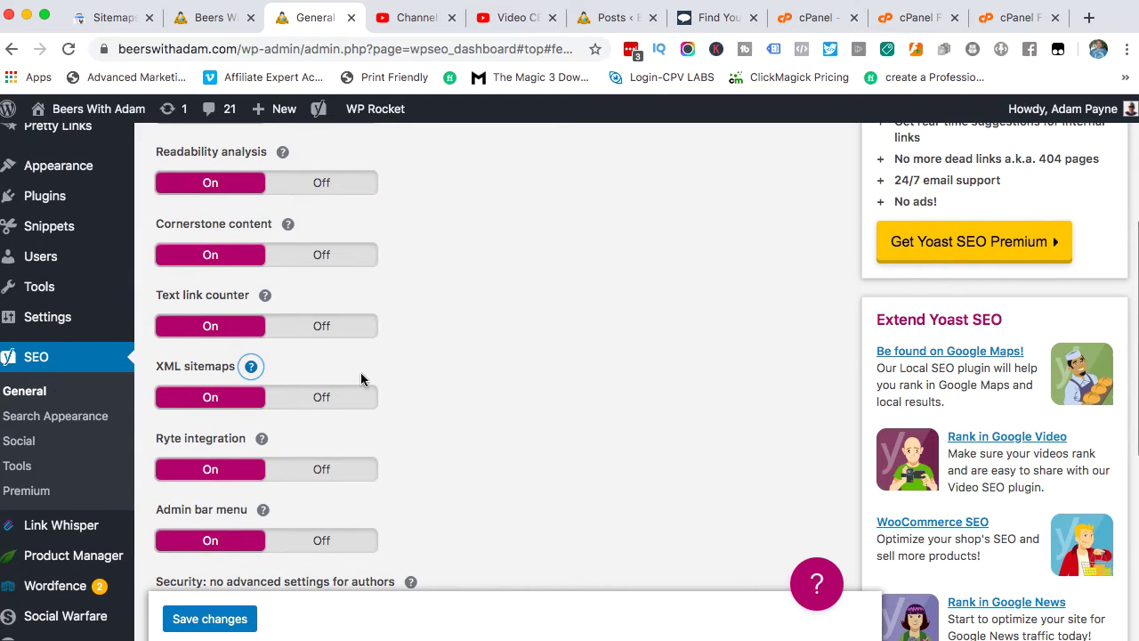
scroll(382, 375, up, 5)
scroll(392, 378, up, 2)
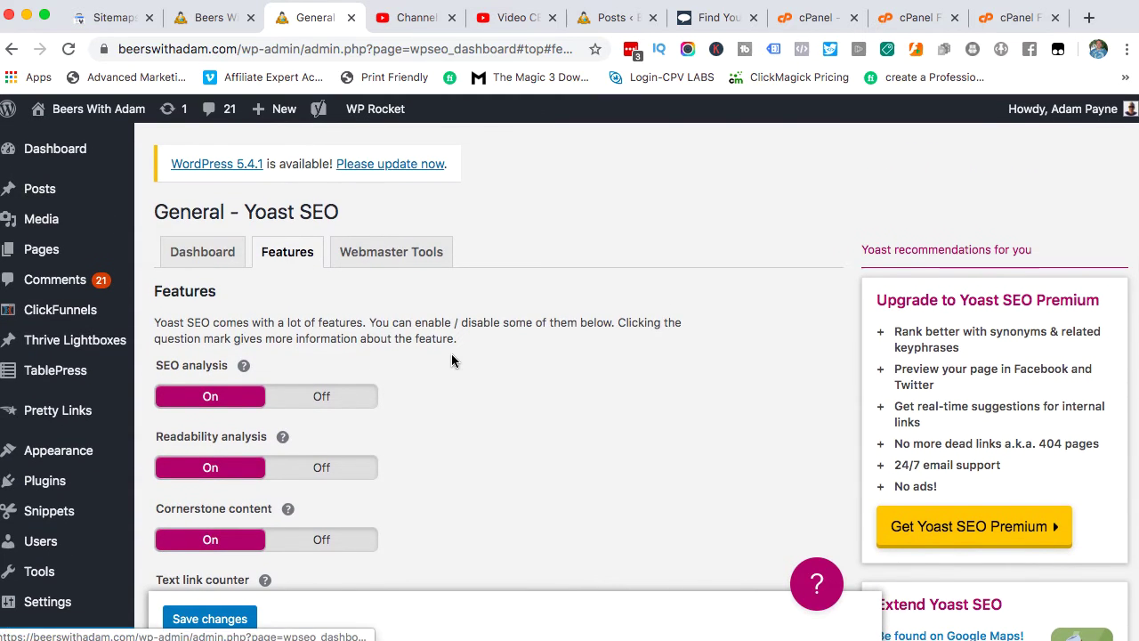
scroll(451, 359, down, 4)
scroll(451, 359, down, 4)
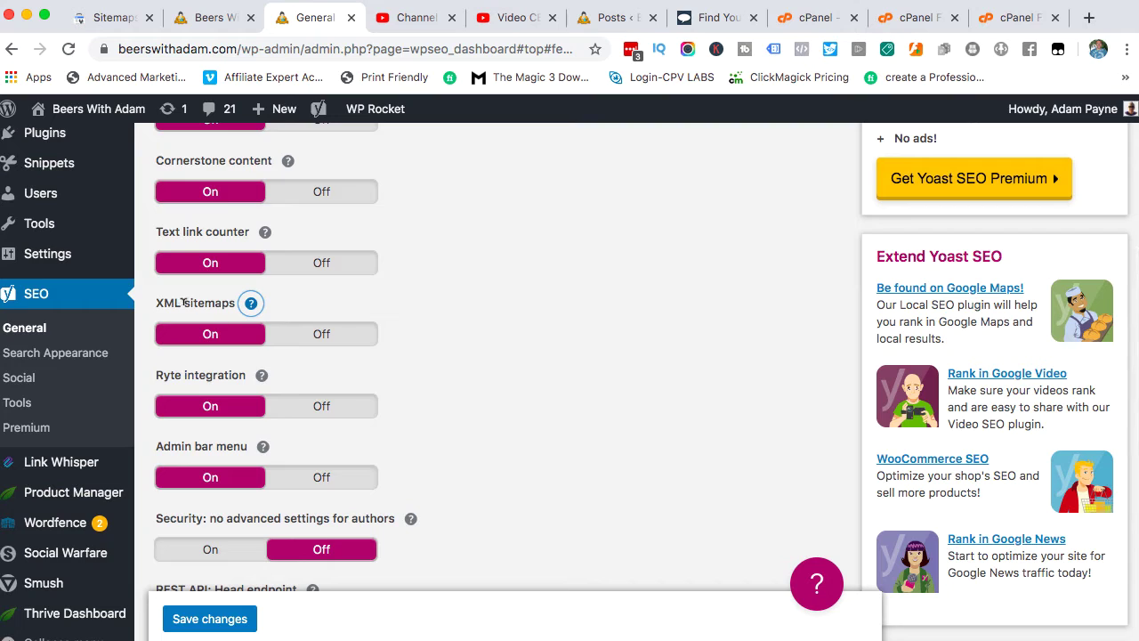
click(252, 304)
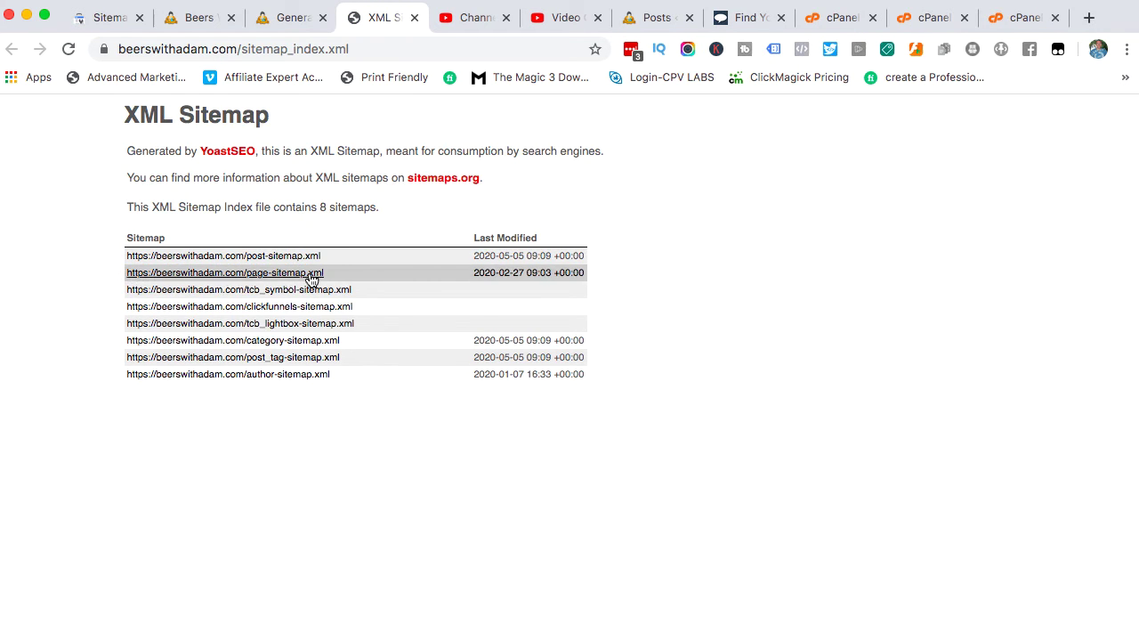
Copy post-sitemap.xml from the sitemap index into Search Console's new sitemap URL, and clear the entry without submitting it.
drag(322, 255, 247, 252)
key(super+c)
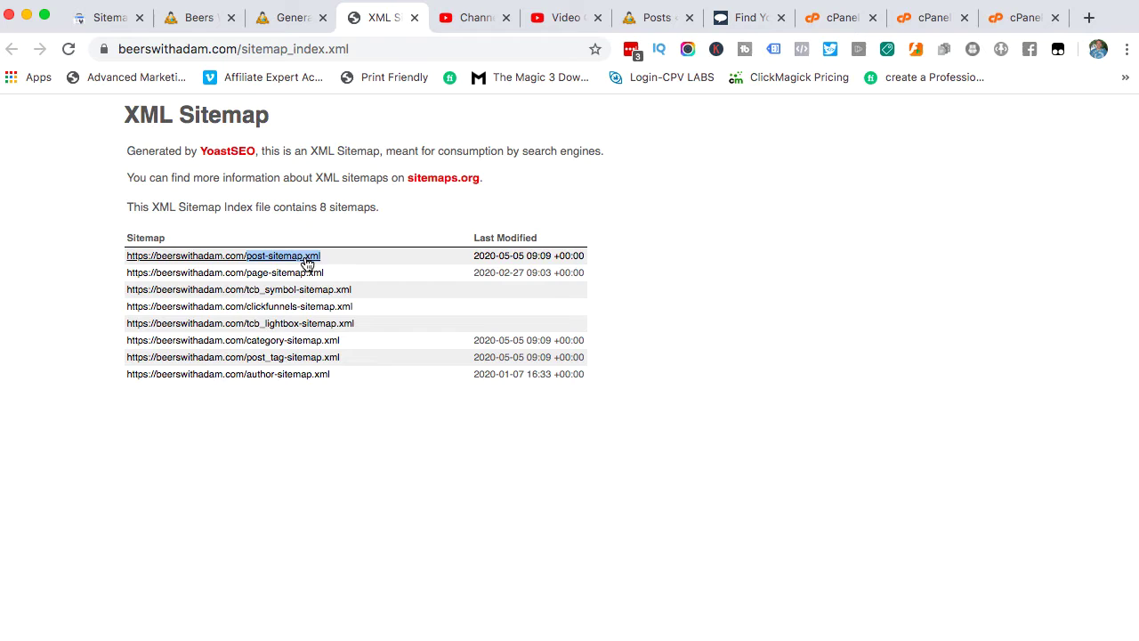
click(100, 17)
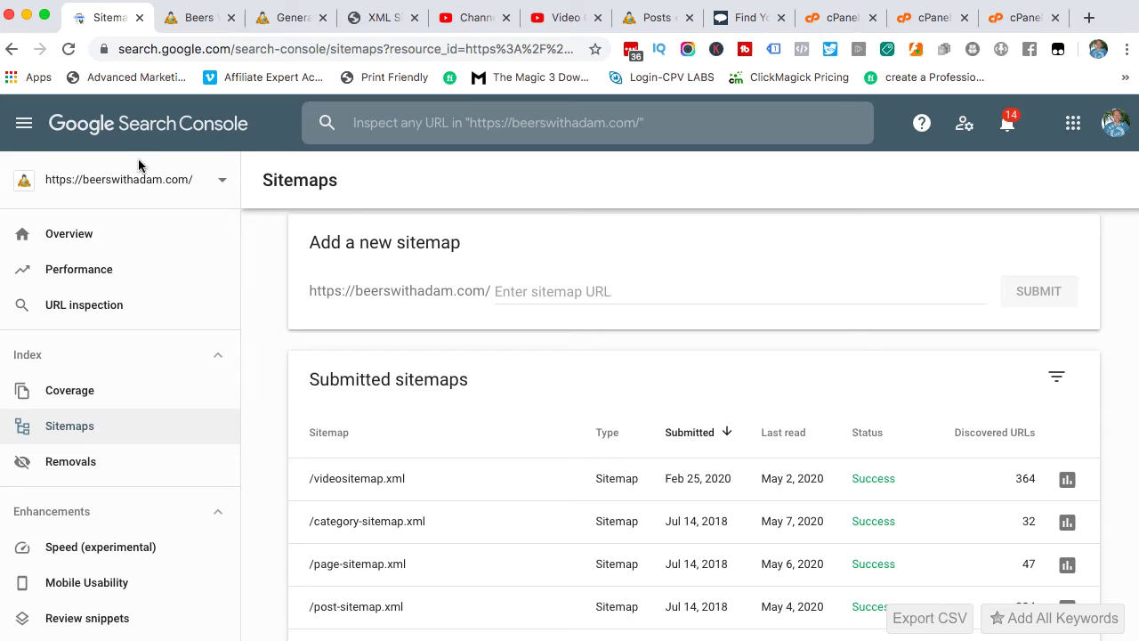
click(524, 289)
key(super+v)
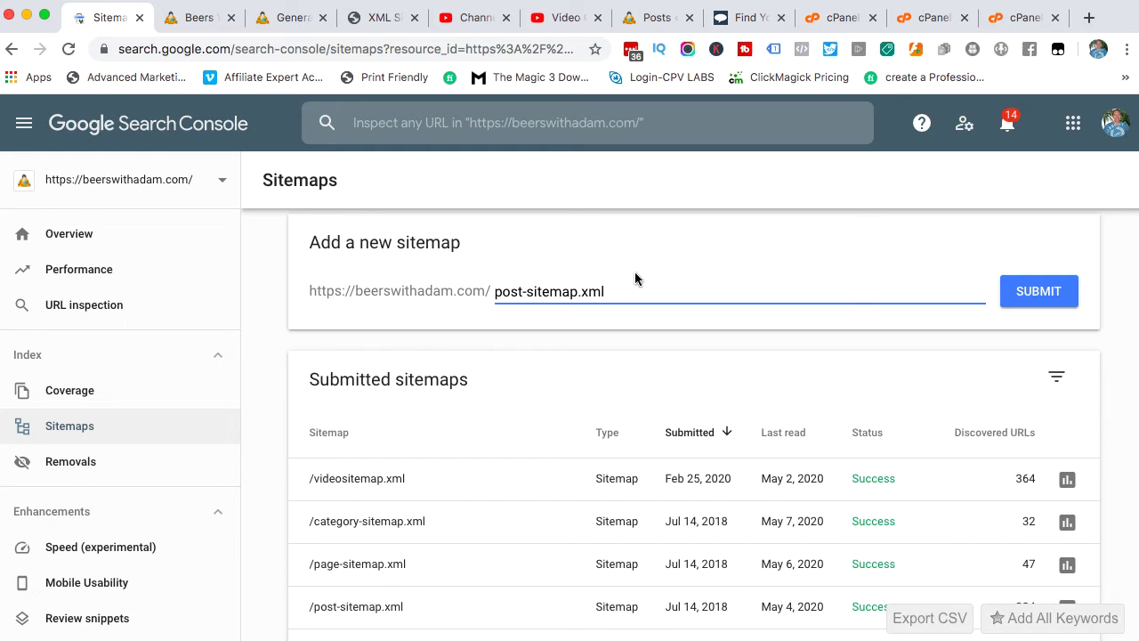
drag(615, 290, 496, 290)
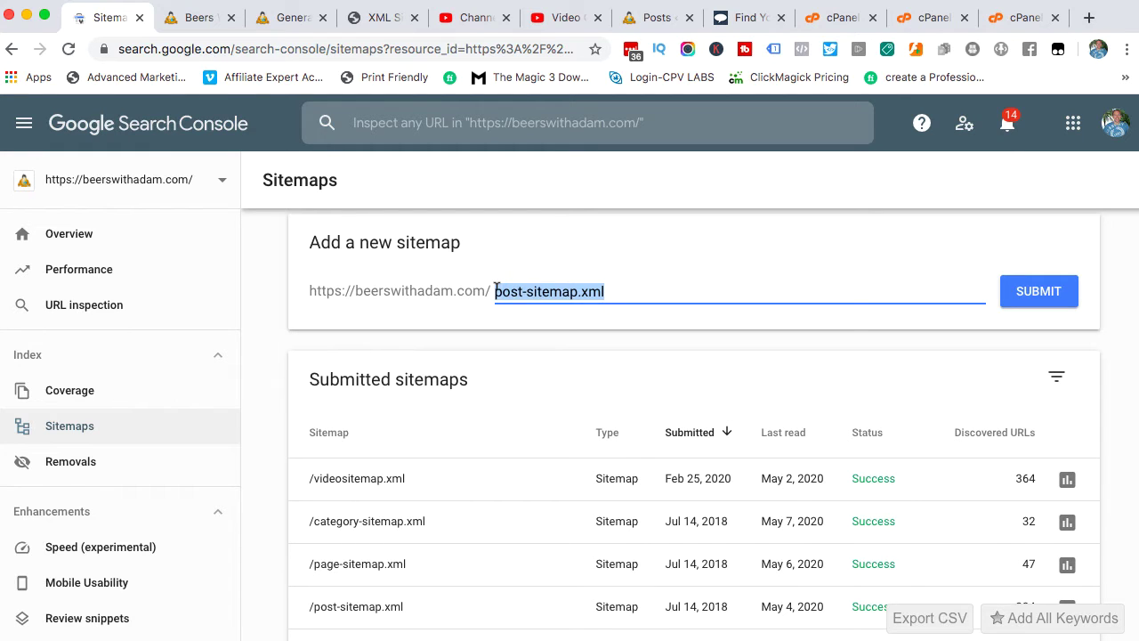
key(BackSpace)
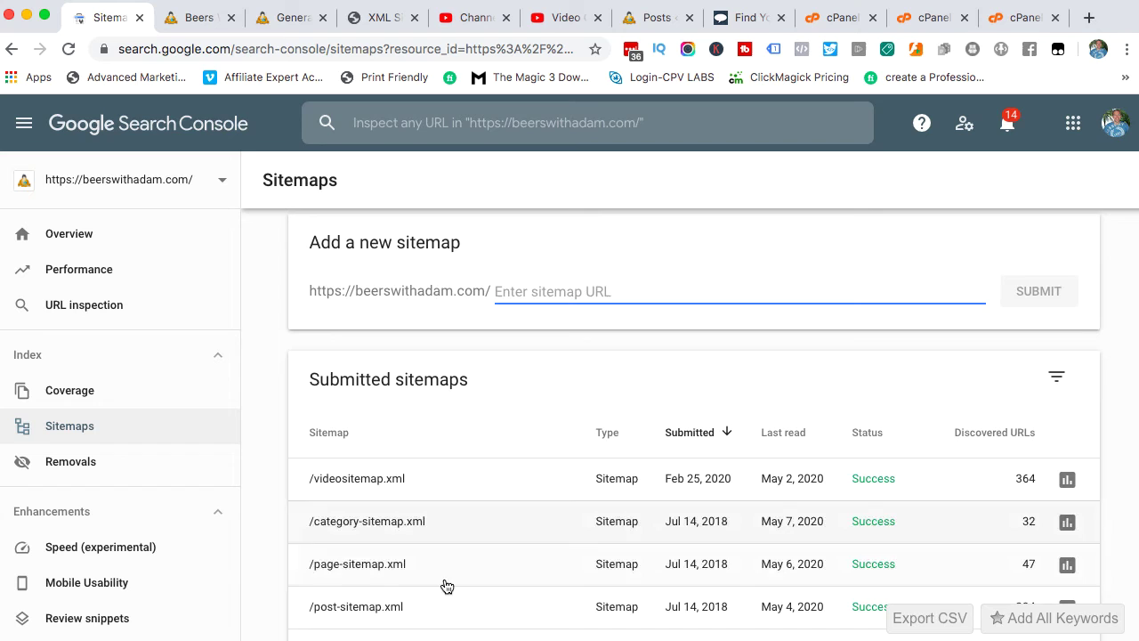
Open the Episode 323 – Video CEO Review post on the blog, close the sitemap index and select the post's web address.
click(191, 18)
scroll(475, 389, down, 12)
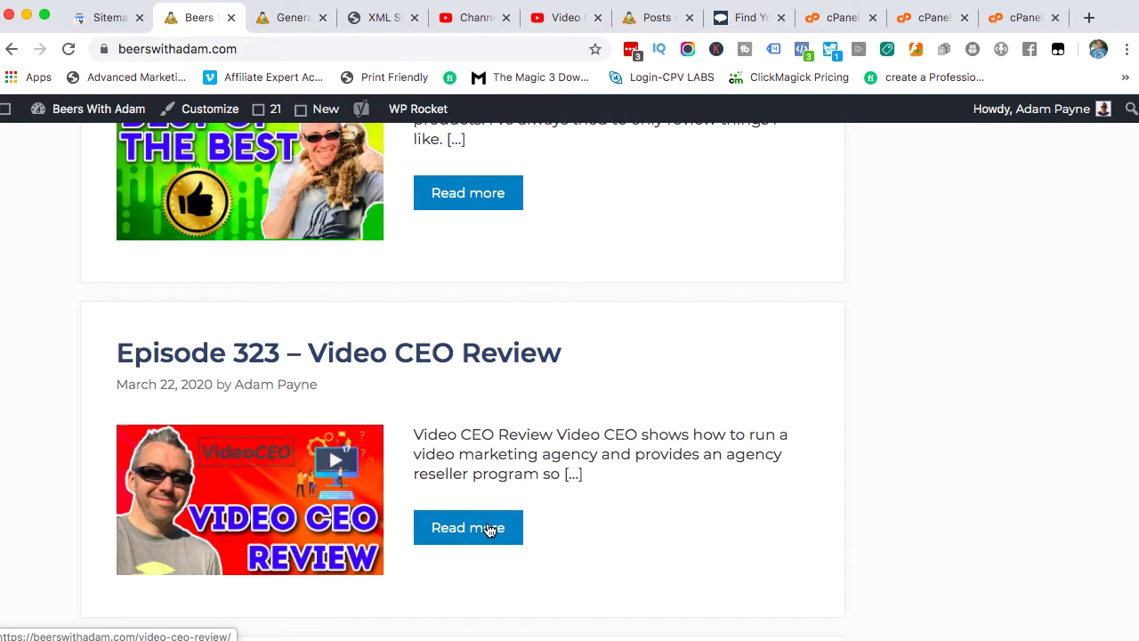
click(473, 531)
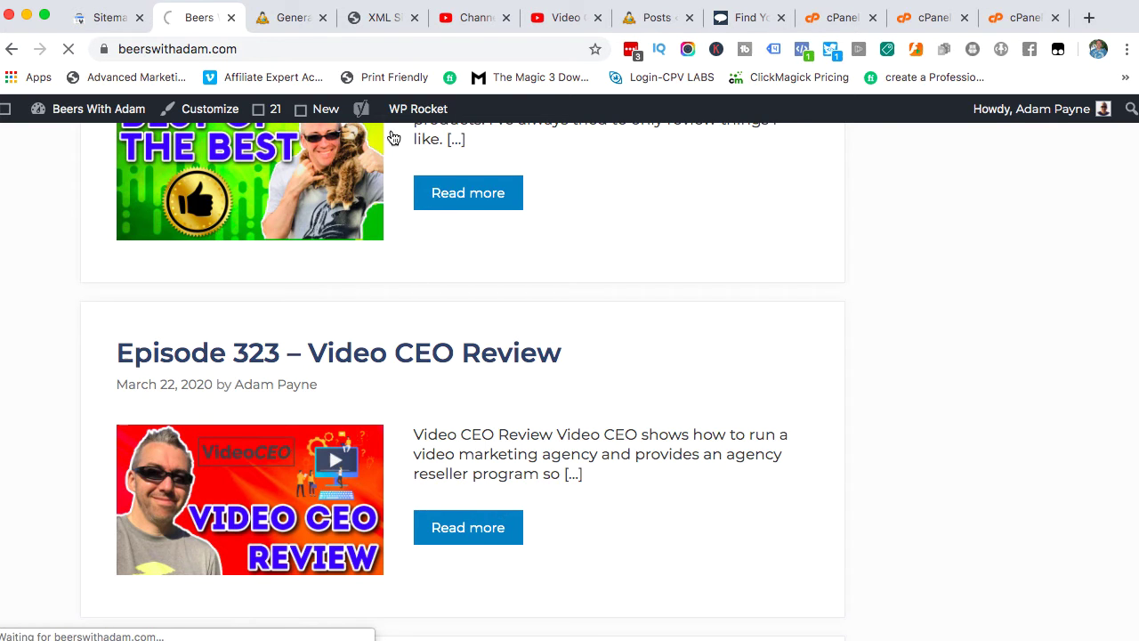
click(413, 17)
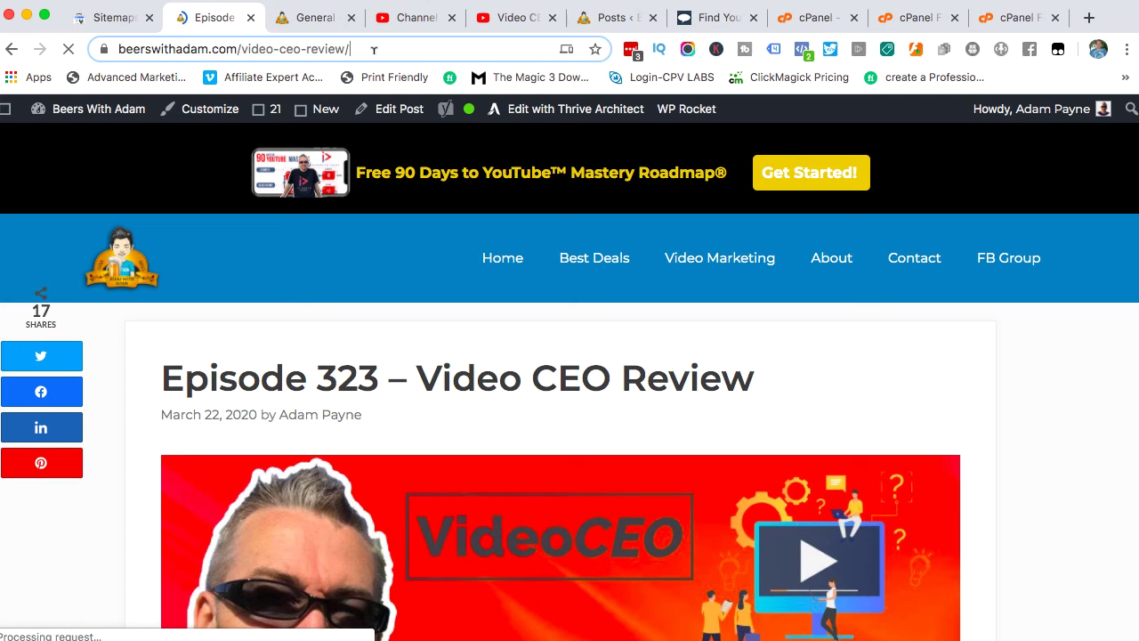
drag(374, 49, 114, 50)
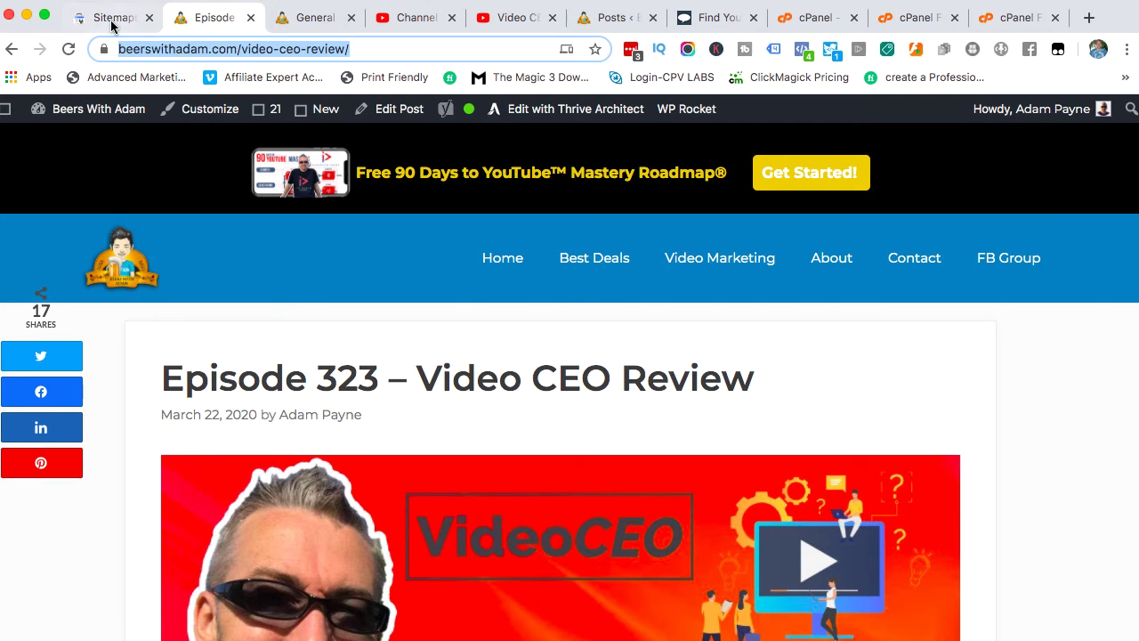
Switch to videositemap (2).xml in Brackets, reposition its window and select the XML declaration and opening urlset lines.
click(114, 19)
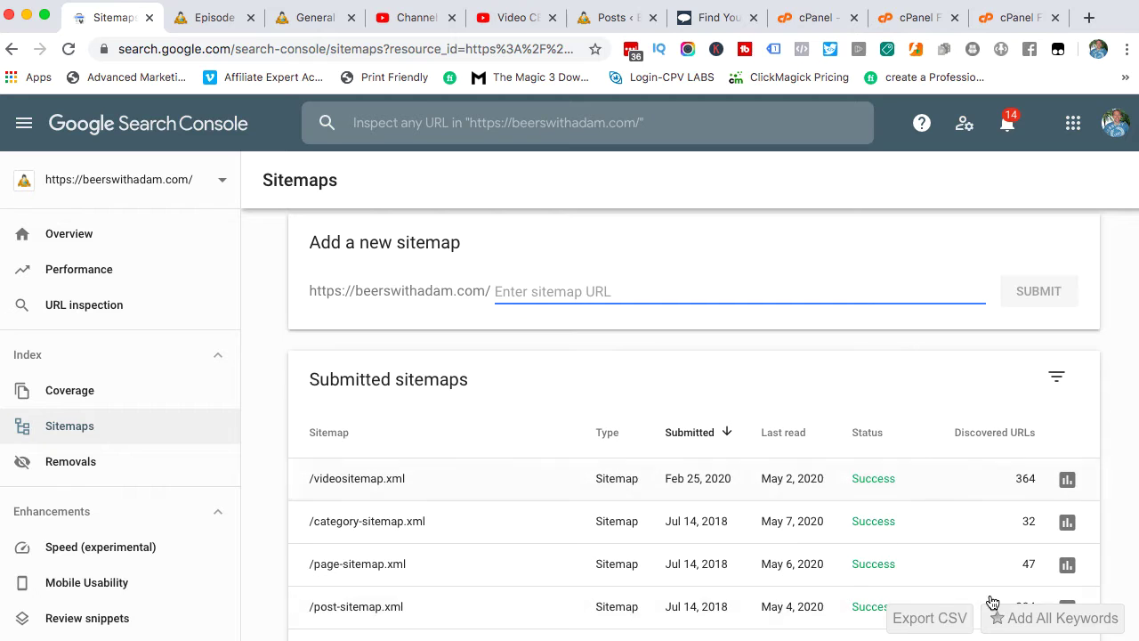
click(1068, 636)
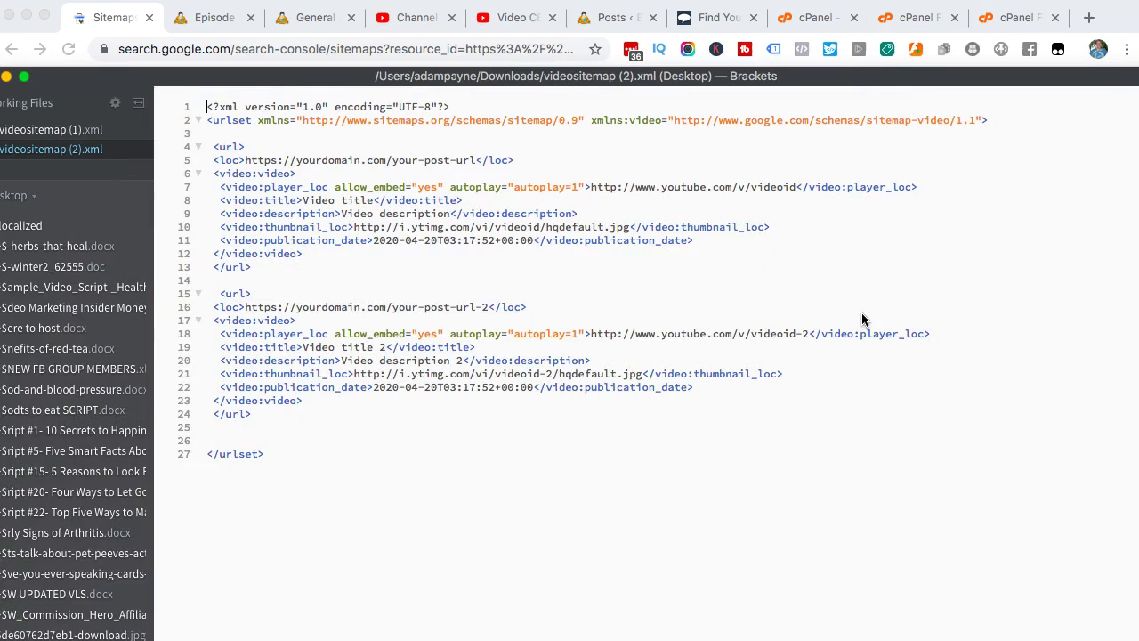
drag(445, 82, 386, 44)
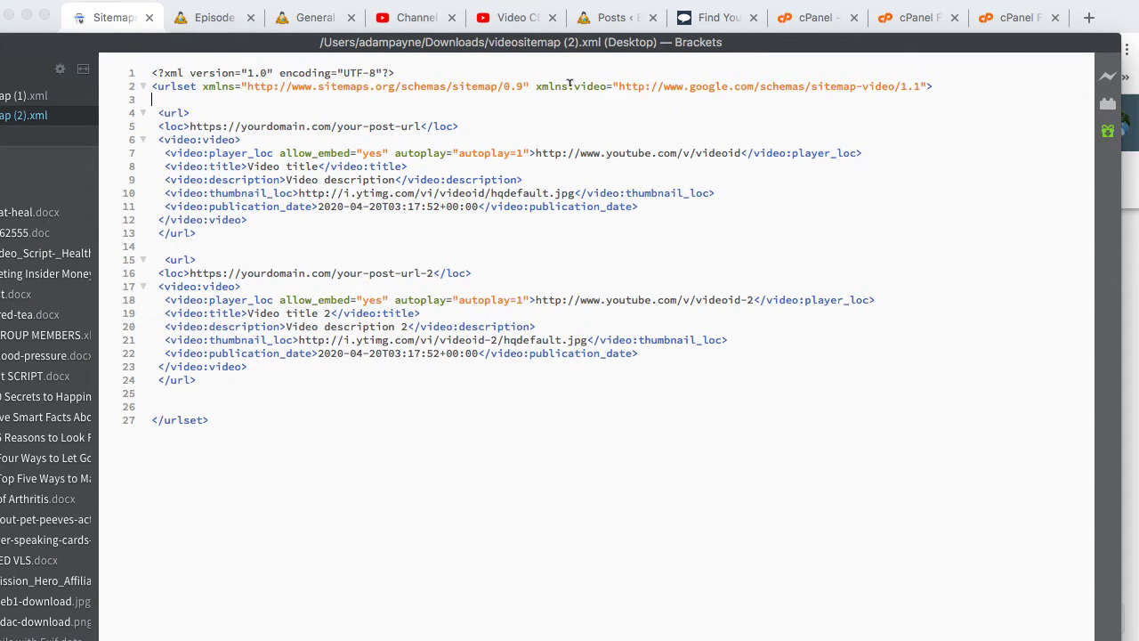
drag(965, 88, 153, 75)
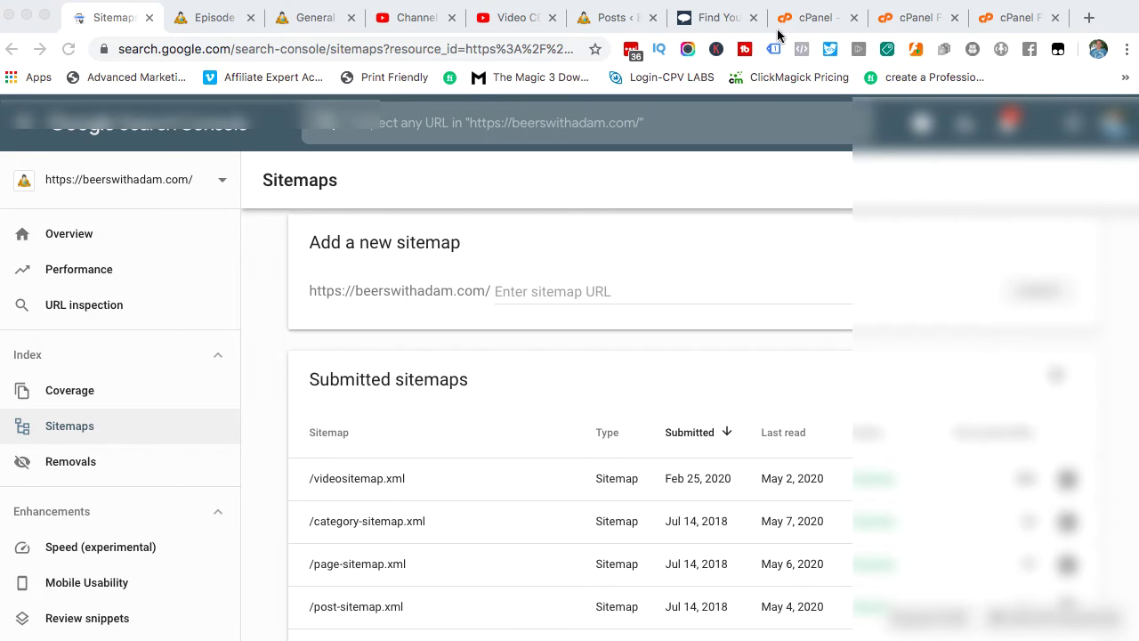
Switch to cPanel, open public_html in File Manager, and view its file upload page before returning to the folder.
click(801, 18)
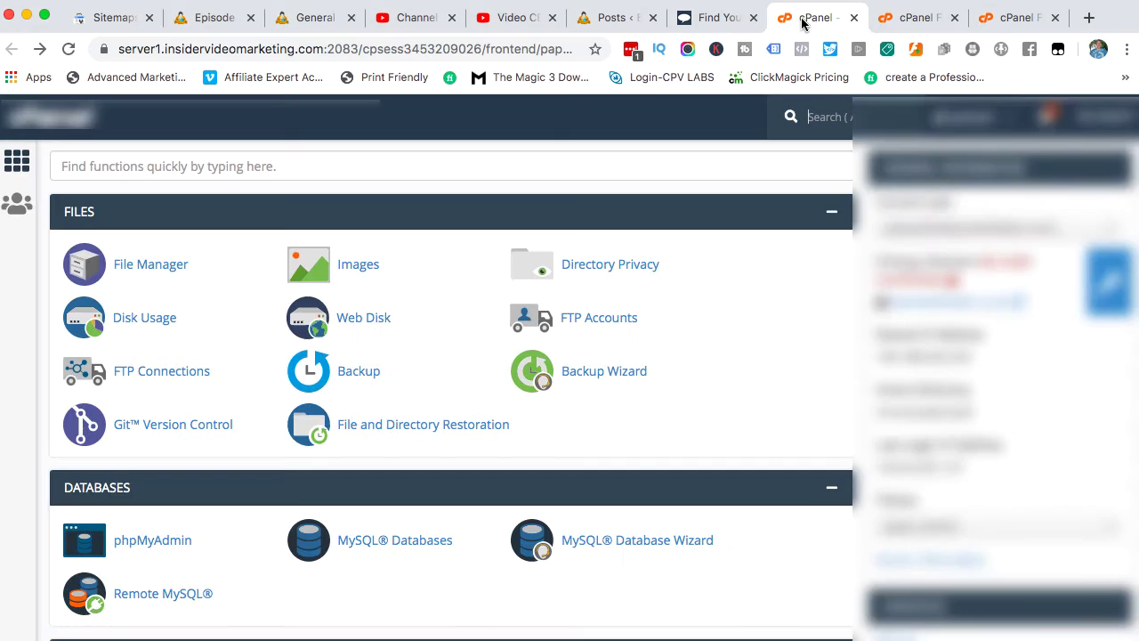
click(133, 266)
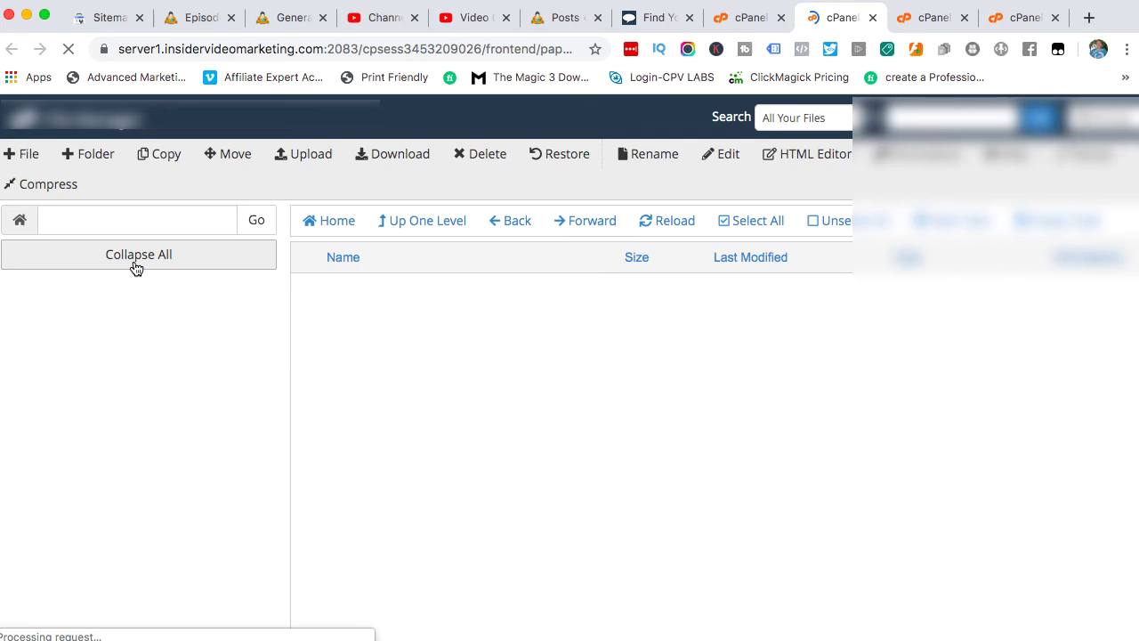
scroll(423, 494, down, 5)
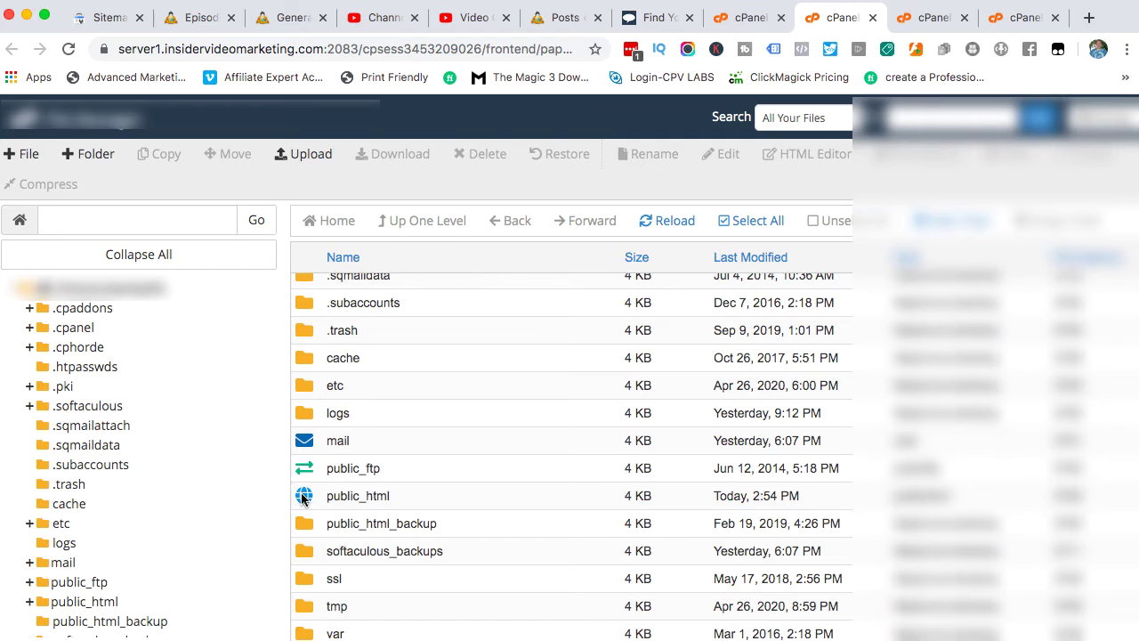
double_click(302, 496)
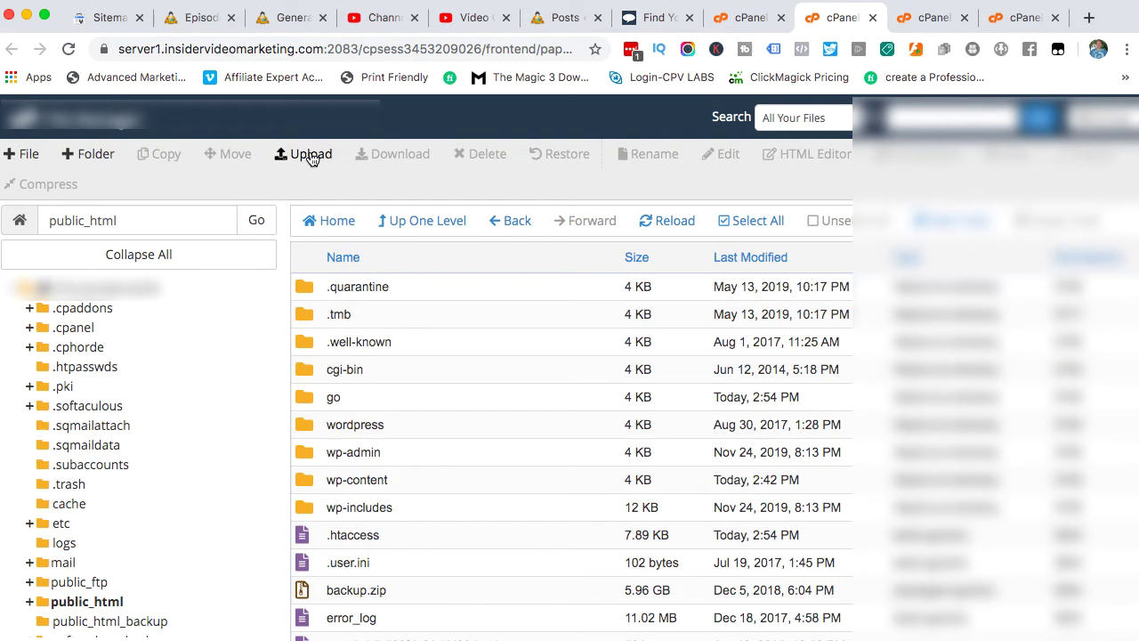
click(311, 157)
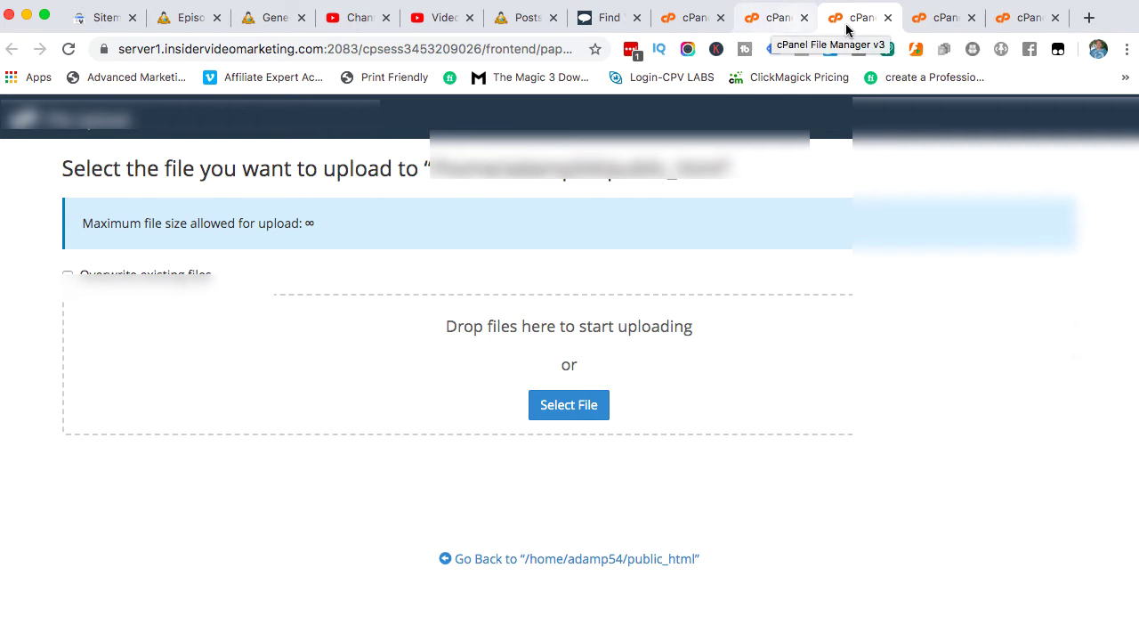
click(763, 25)
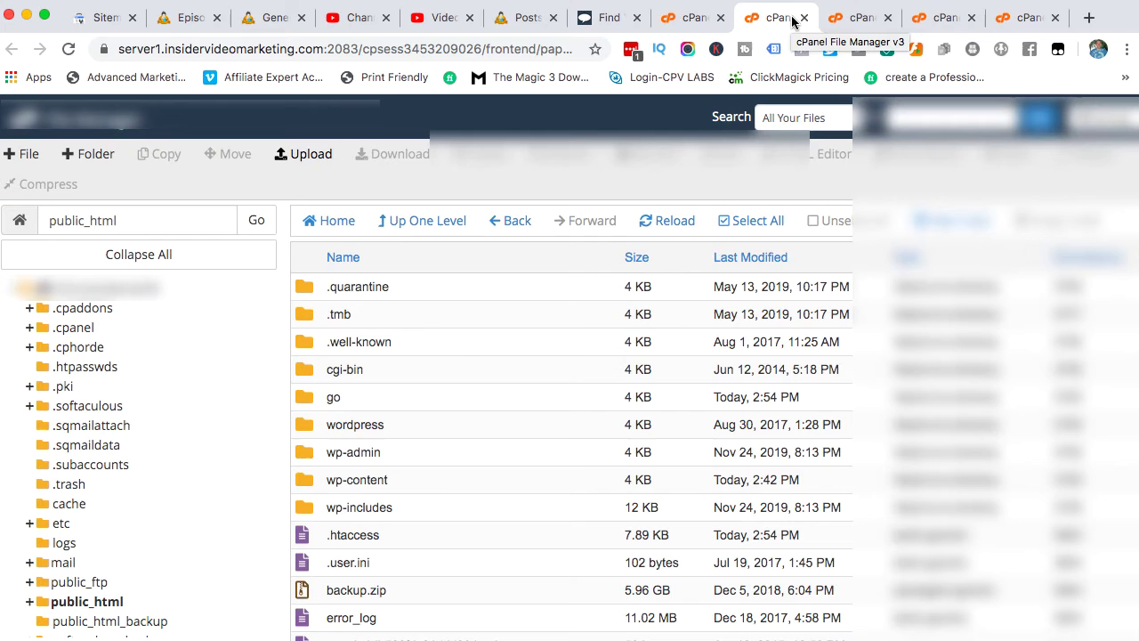
Revisit the Search Console sitemaps, and find the embedded review video in the Video CEO Review post.
click(101, 20)
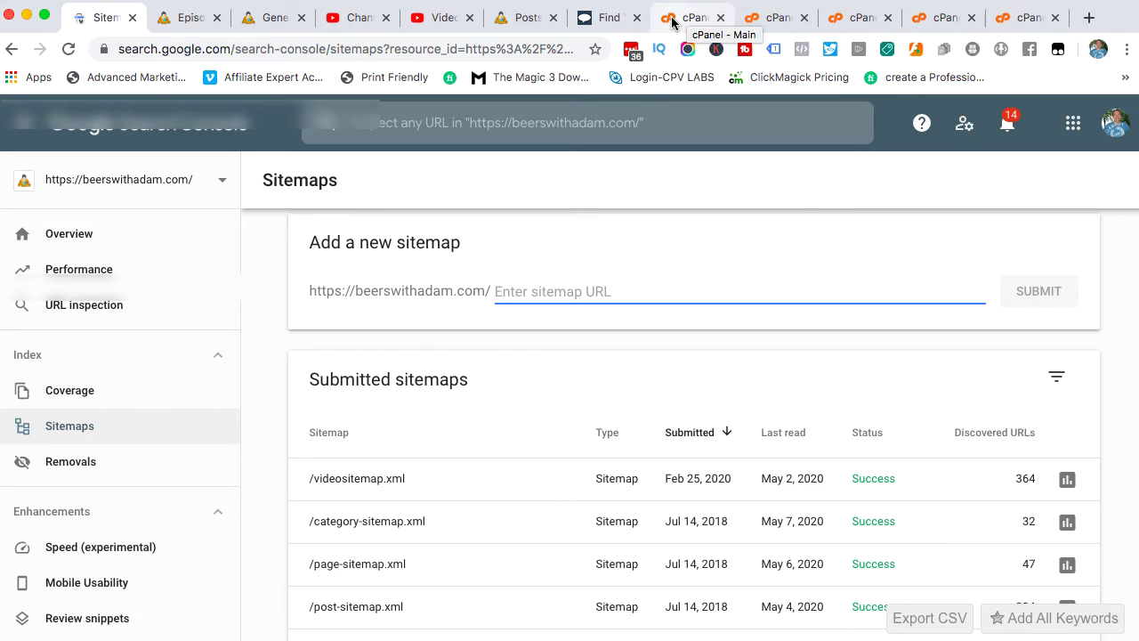
click(175, 20)
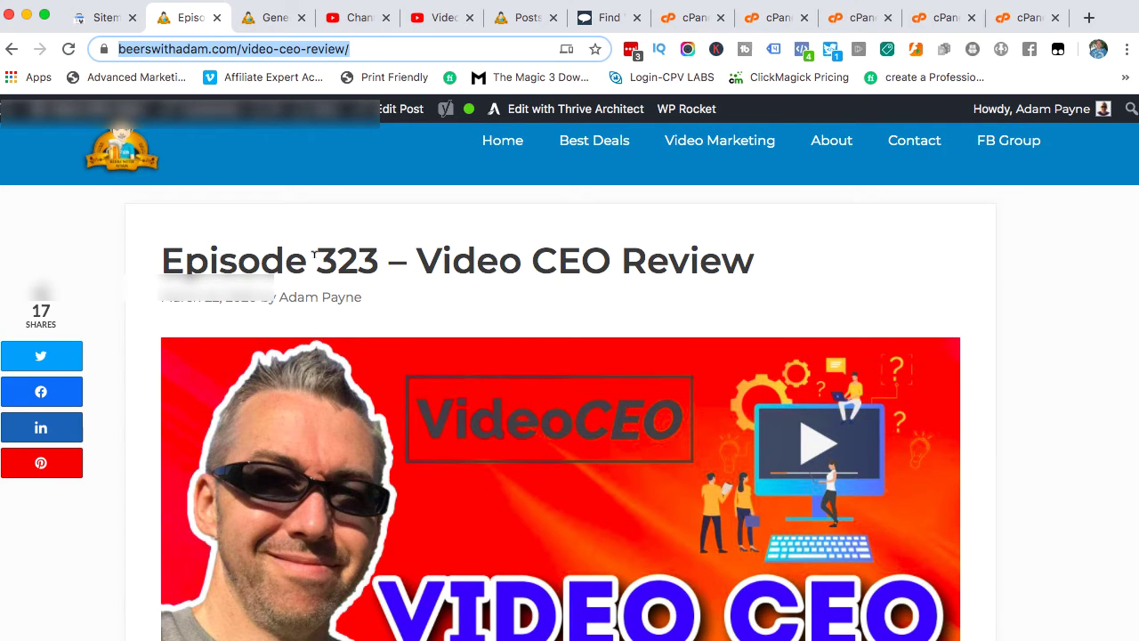
scroll(448, 478, down, 5)
scroll(437, 466, up, 4)
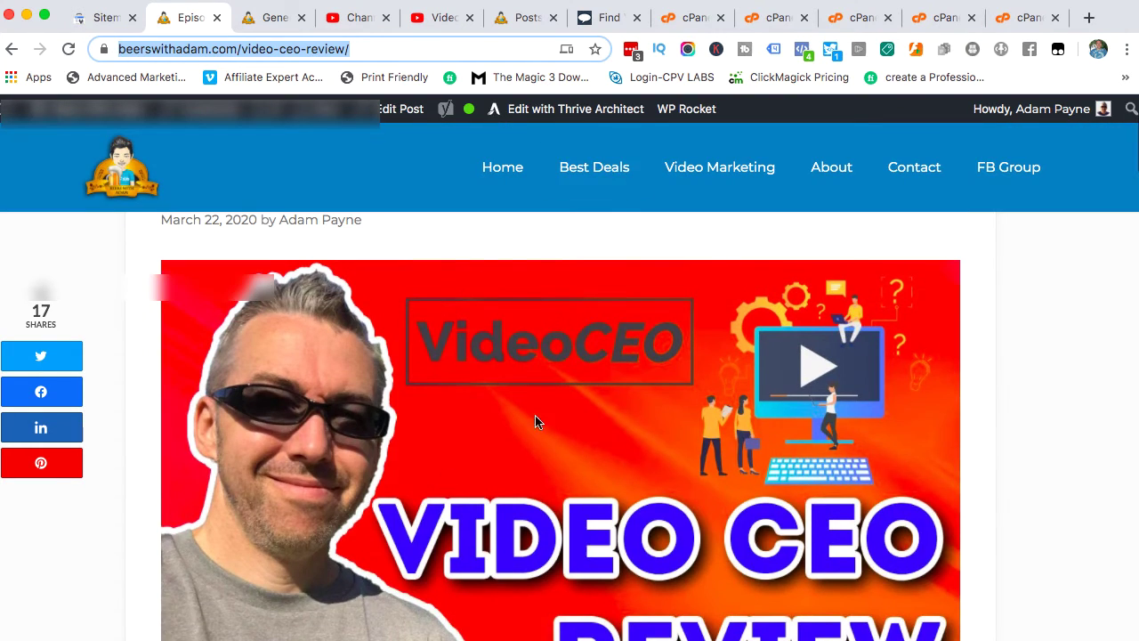
scroll(516, 429, up, 2)
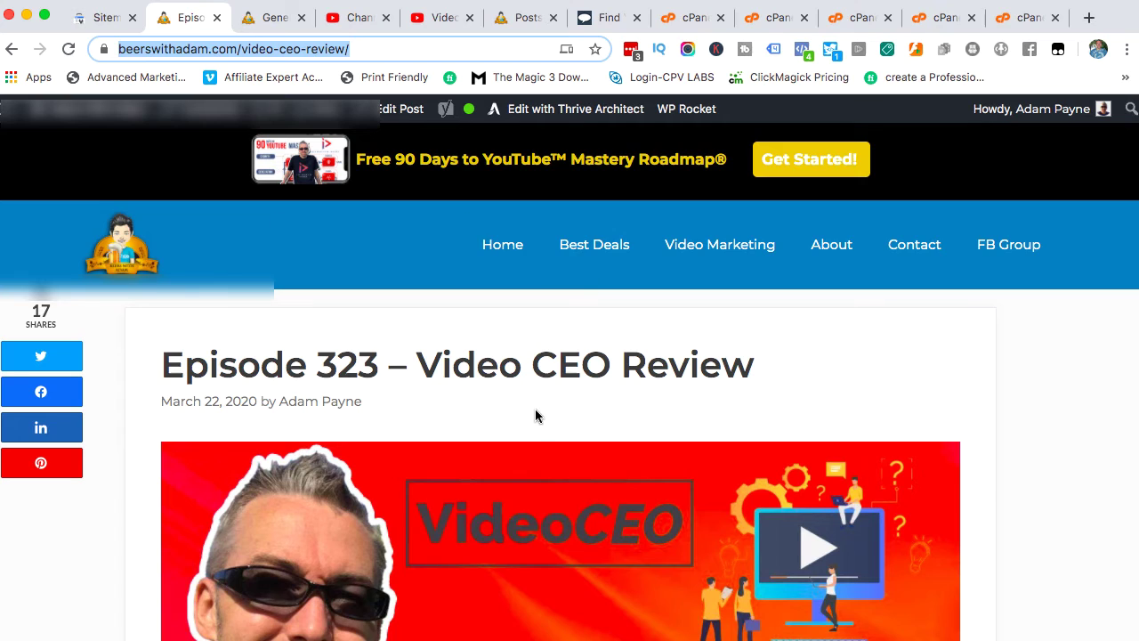
scroll(535, 415, down, 20)
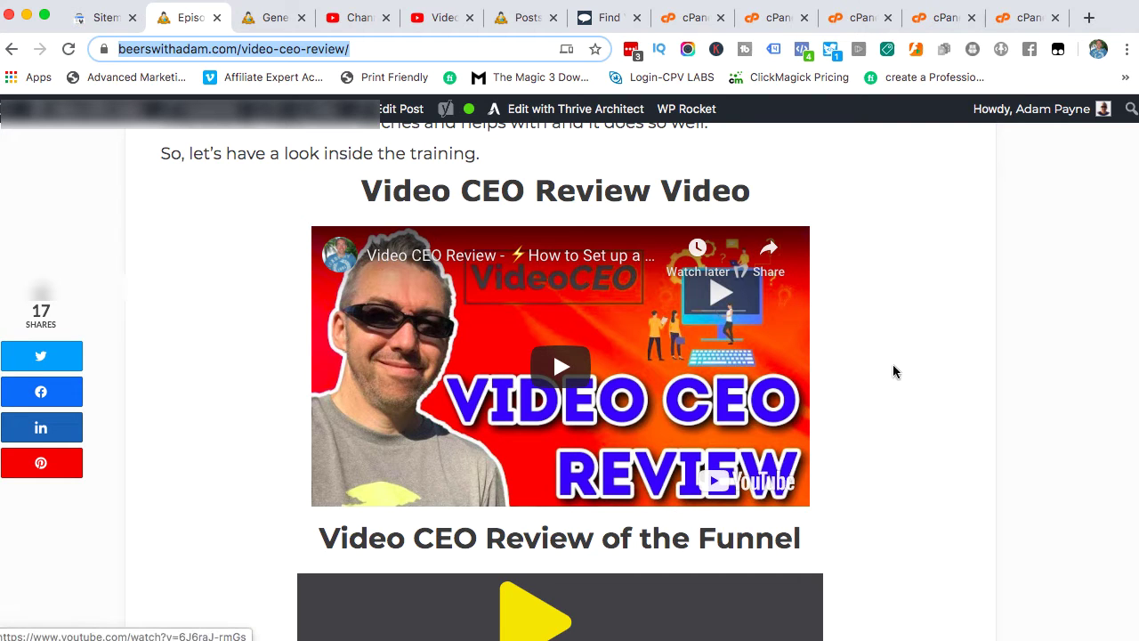
Close the surplus cPanel and File Manager pages in the browser, leaving only the cPanel main page open.
scroll(826, 267, up, 2)
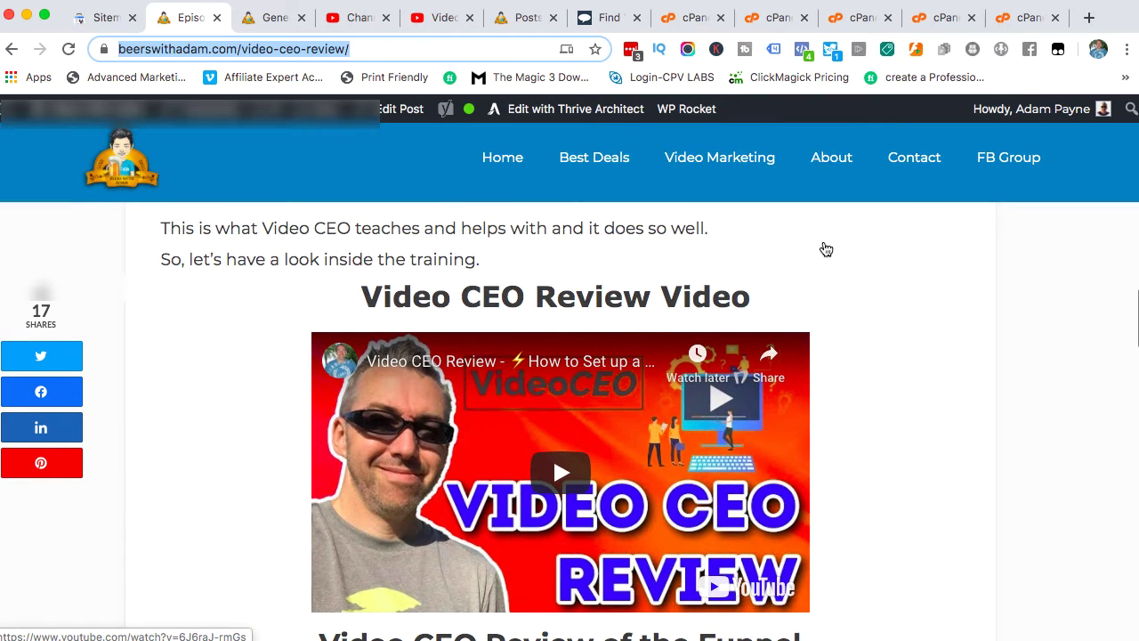
click(1055, 18)
click(1055, 17)
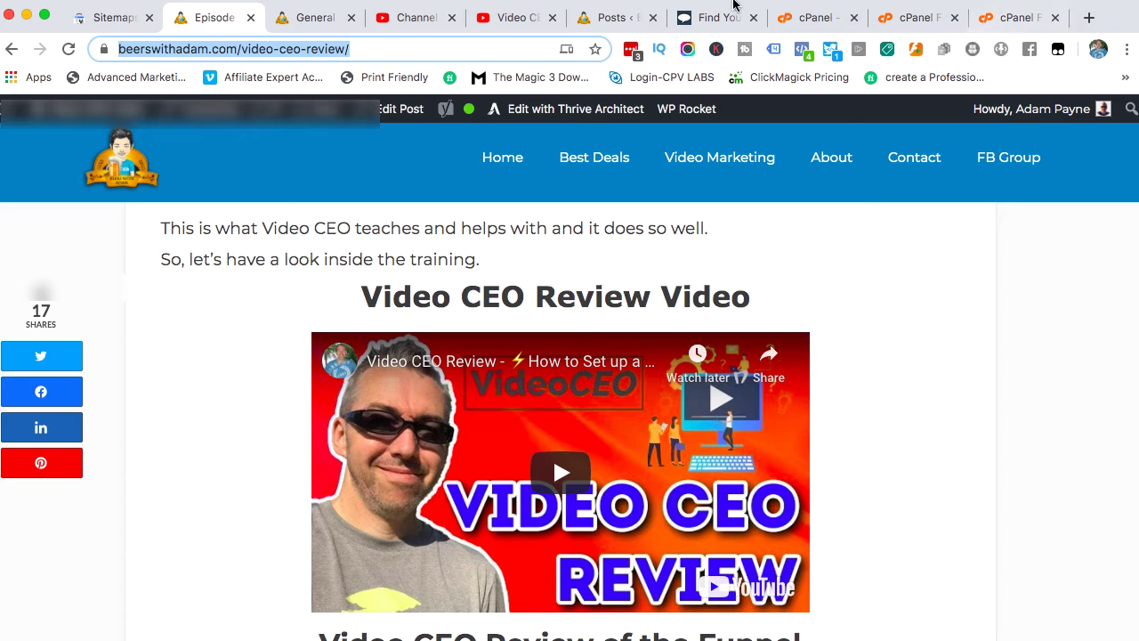
click(819, 16)
click(954, 17)
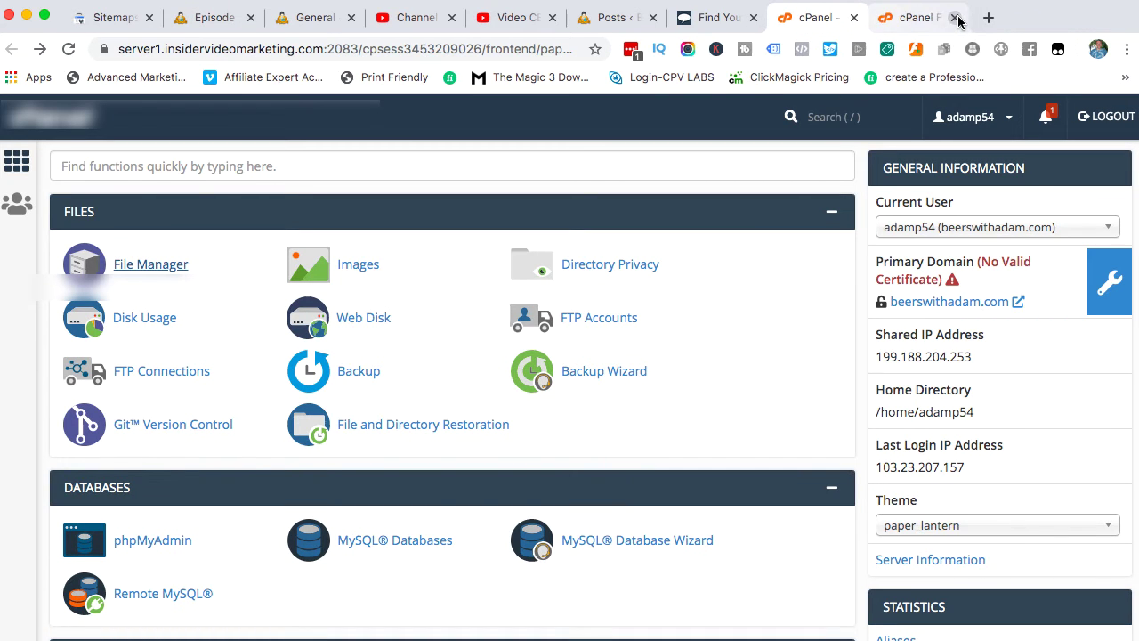
click(955, 18)
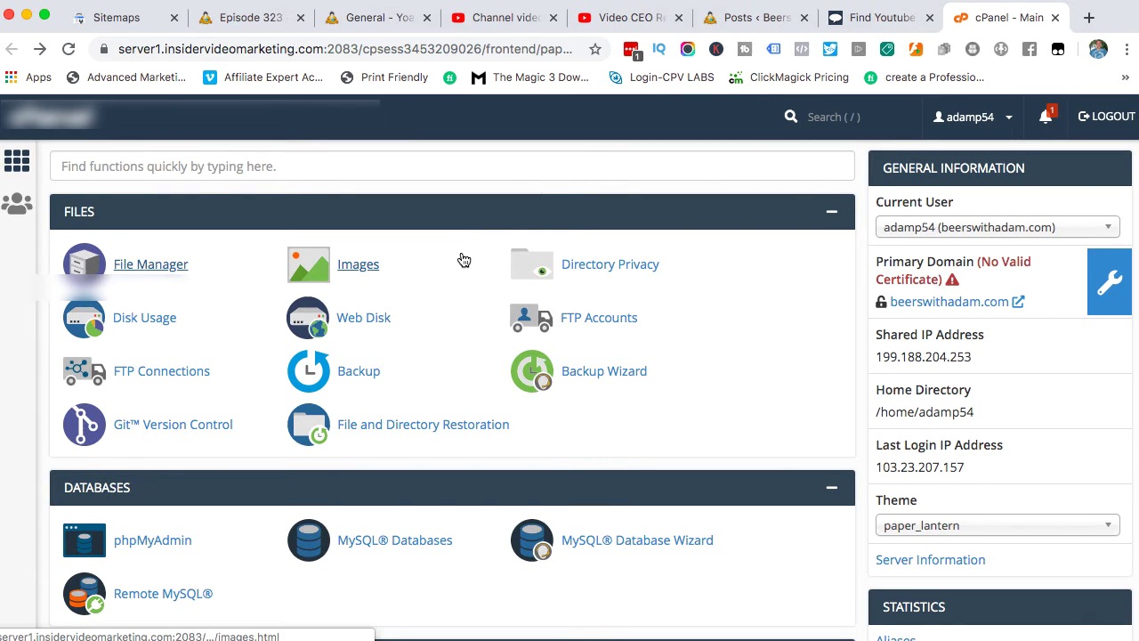
Open File Manager from cPanel, enter public_html and open videositemap.xml for editing.
click(123, 267)
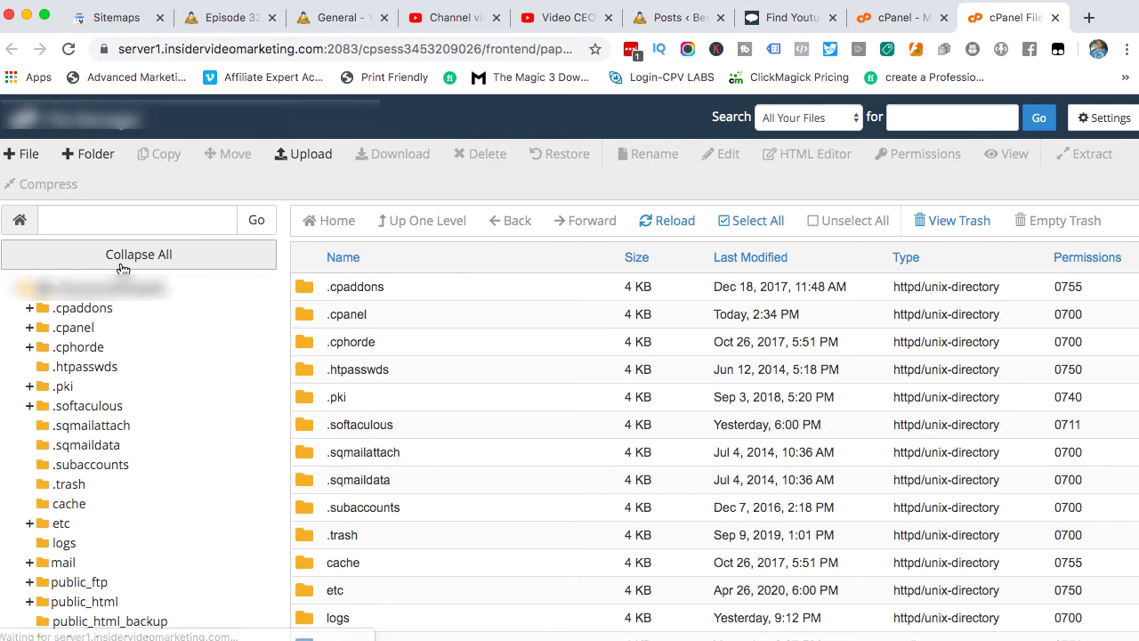
scroll(502, 521, down, 5)
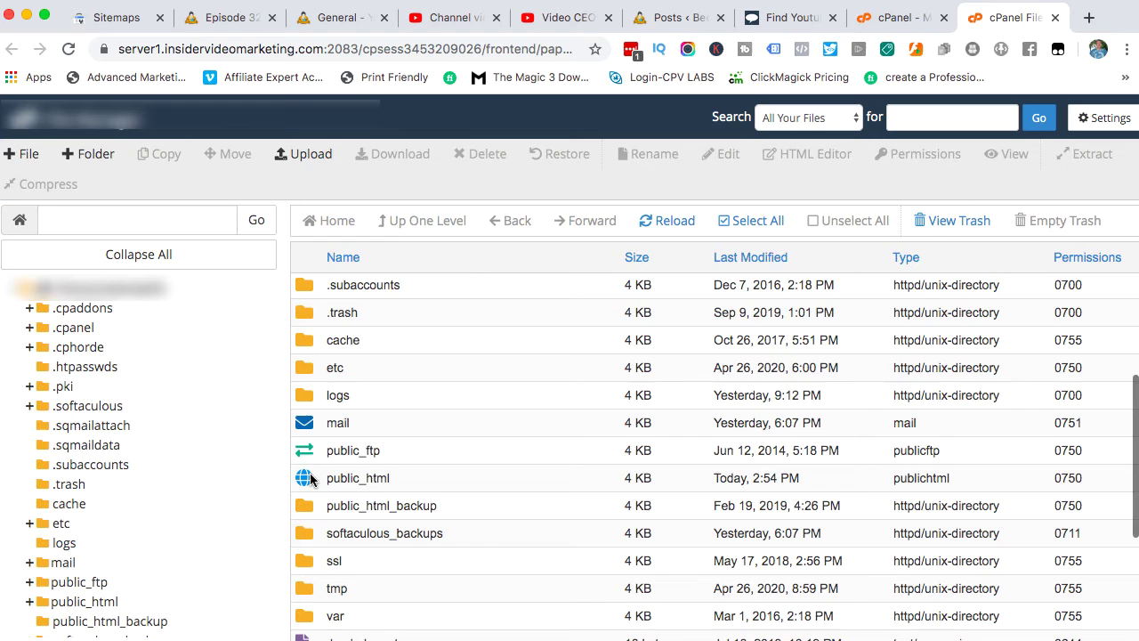
double_click(310, 478)
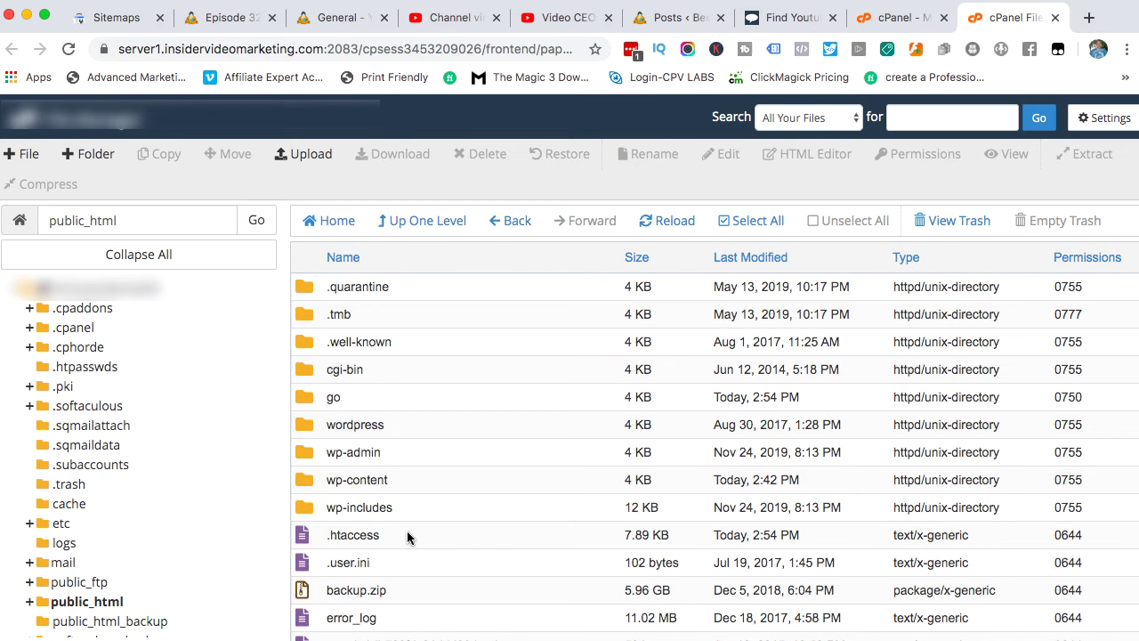
scroll(406, 530, down, 5)
scroll(406, 534, down, 5)
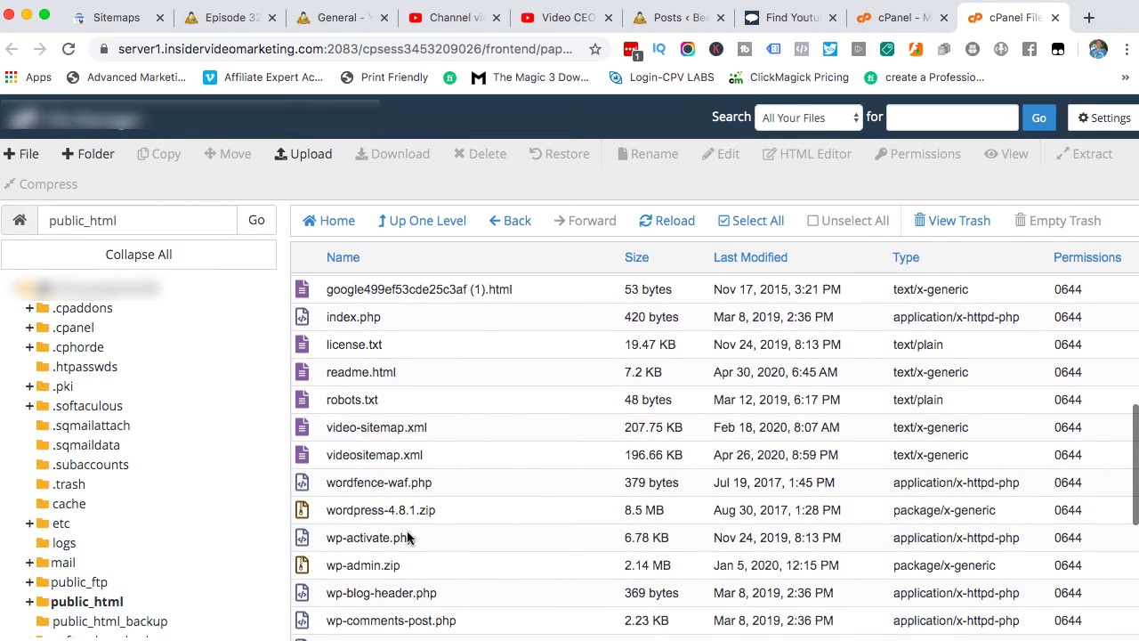
right_click(339, 454)
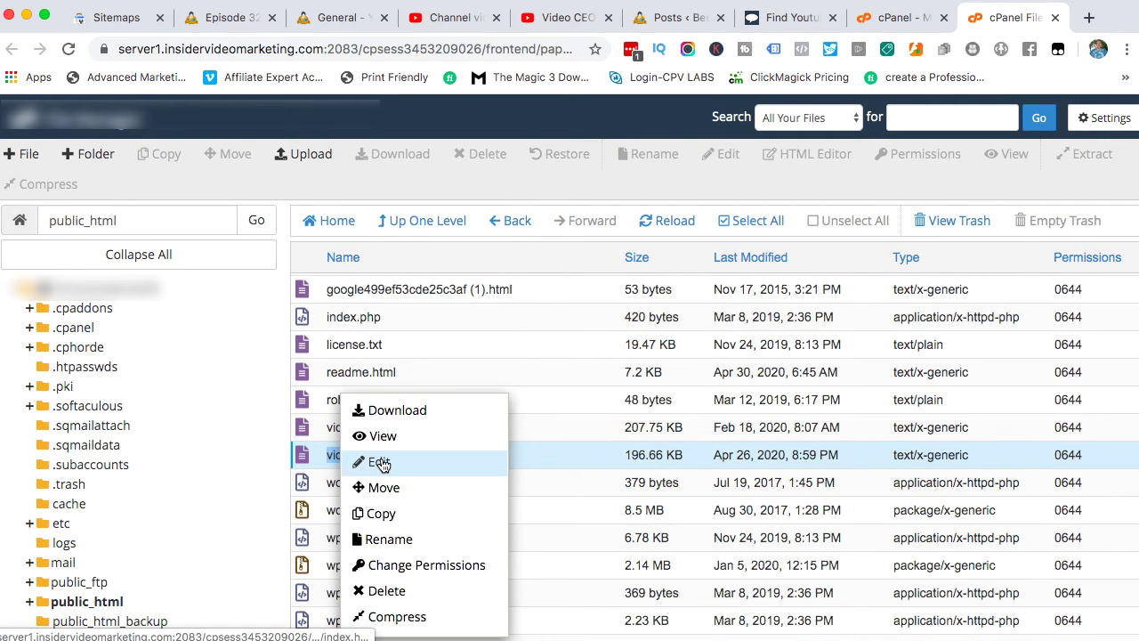
click(378, 461)
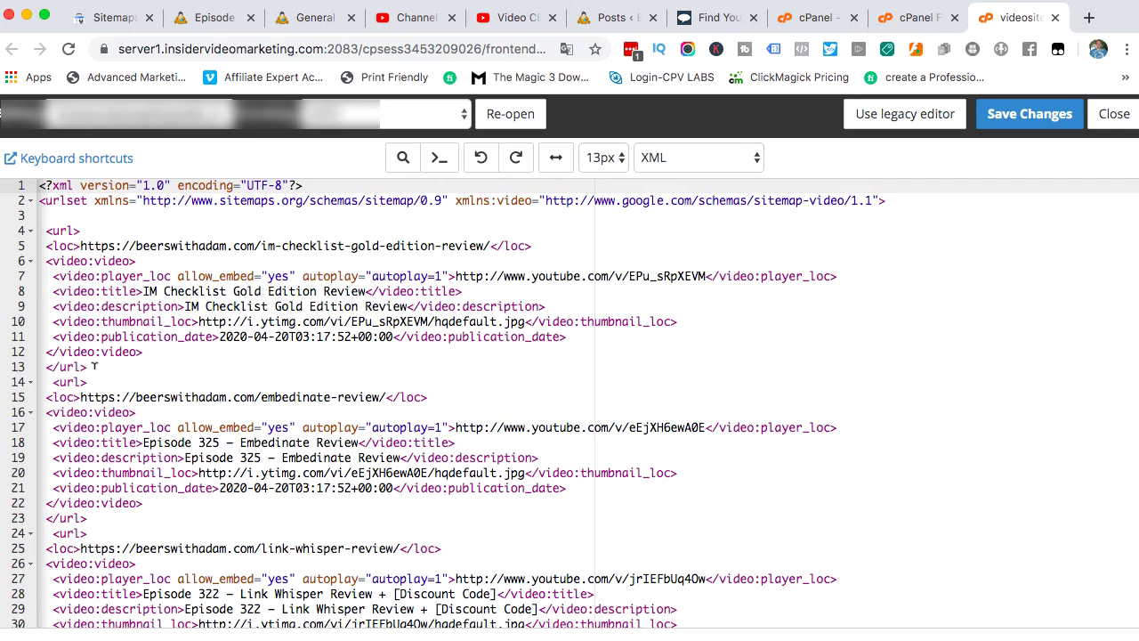
Copy the first url block, for im-checklist-gold-edition-review, into a new untitled Brackets file and reposition the Brackets window.
drag(94, 367, 45, 230)
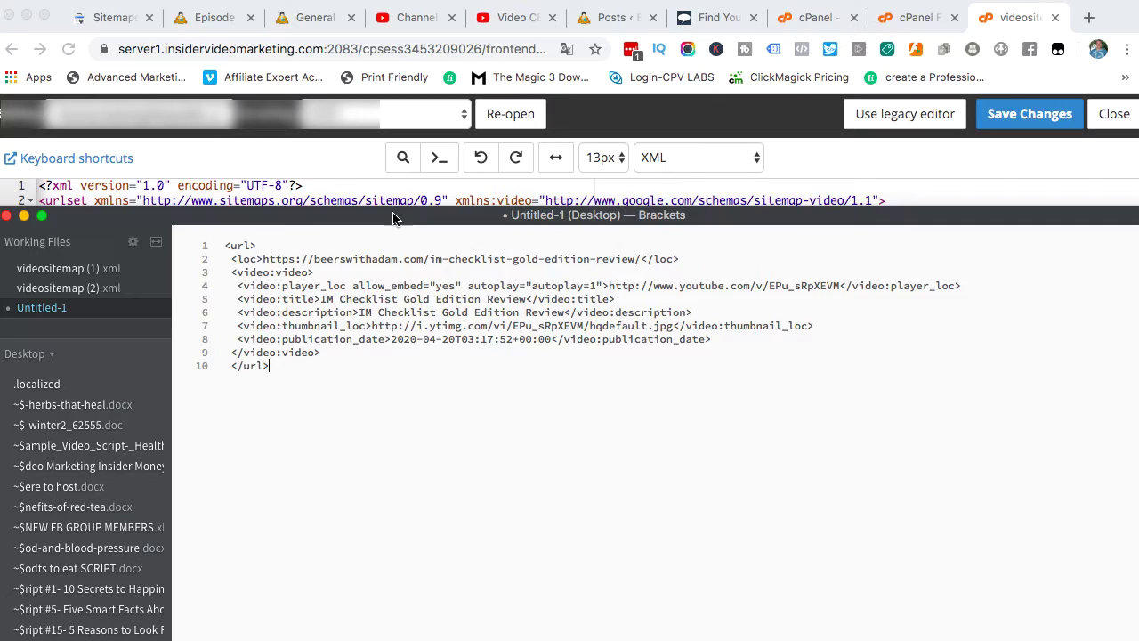
drag(397, 215, 410, 498)
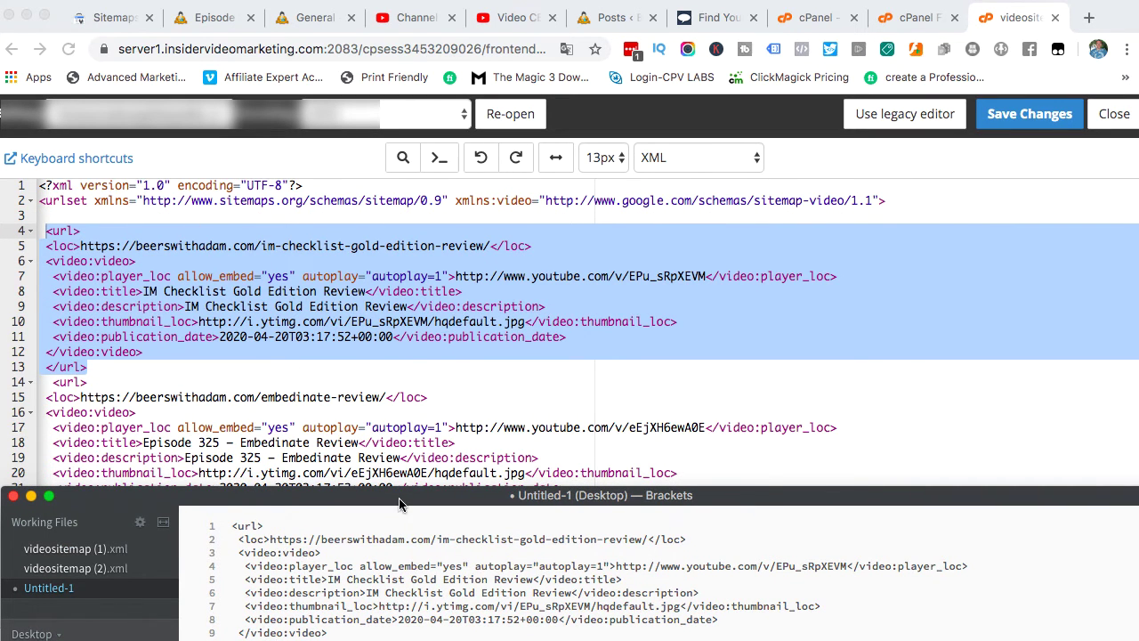
drag(399, 499, 400, 332)
Copy the slug video-ceo-review/ from the blog post's address and substitute it in the Brackets loc line, with a single trailing slash.
click(218, 18)
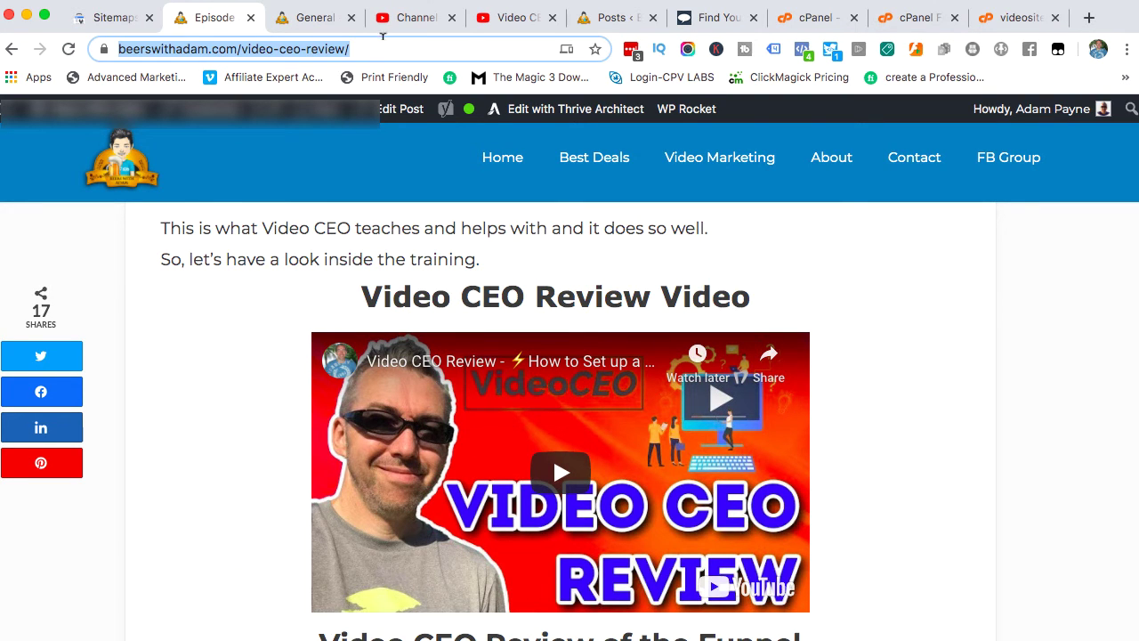
click(379, 48)
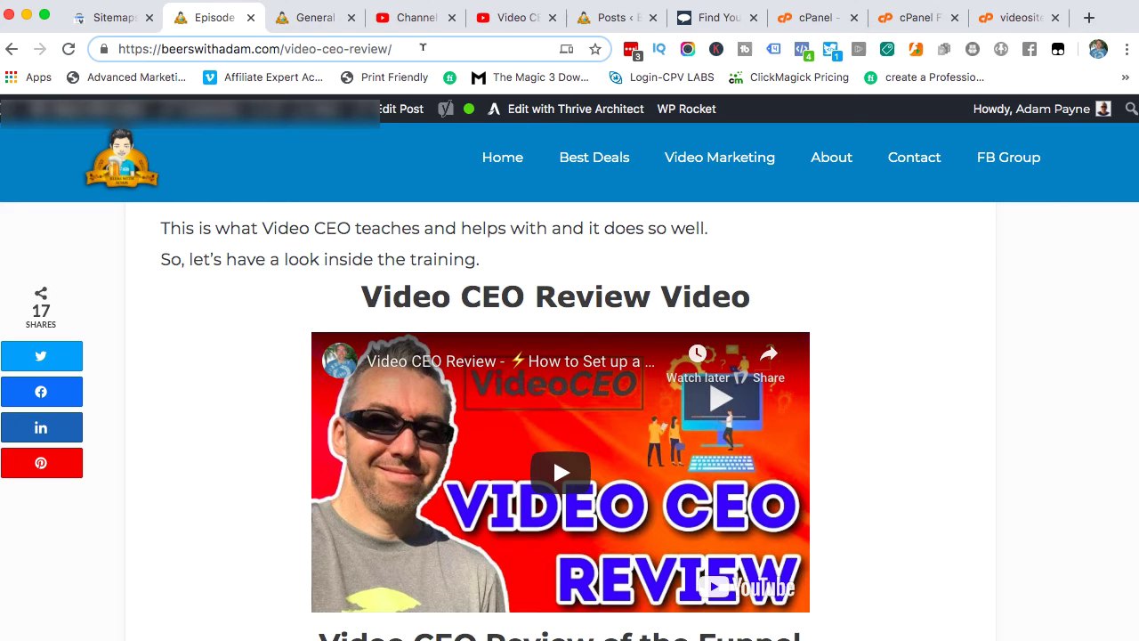
drag(393, 48, 286, 48)
key(super+c)
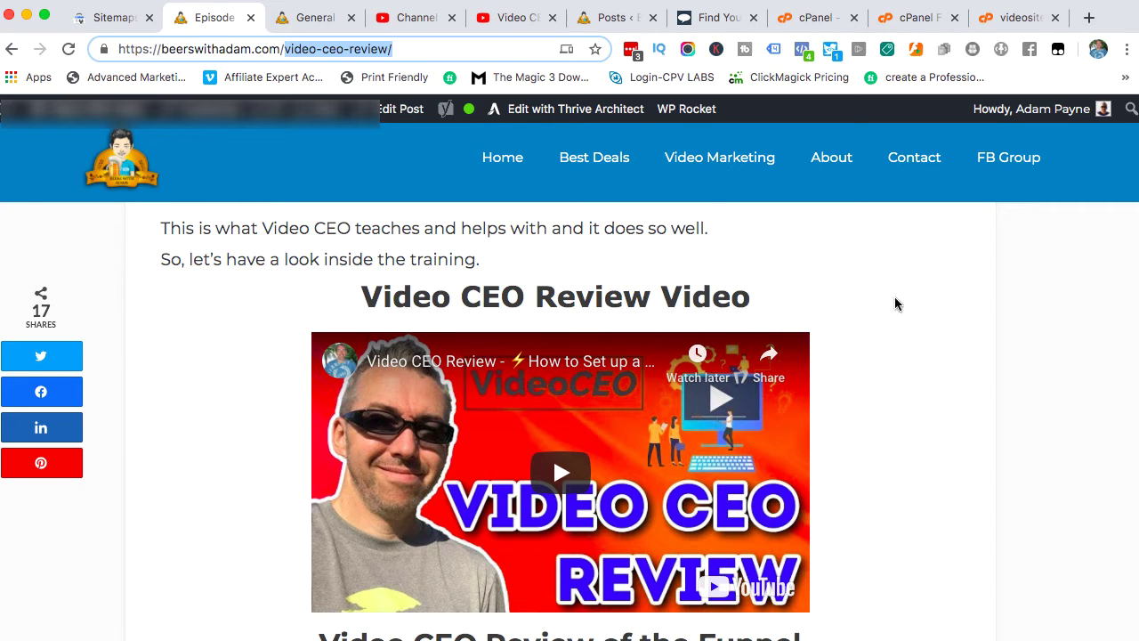
key(super+Tab)
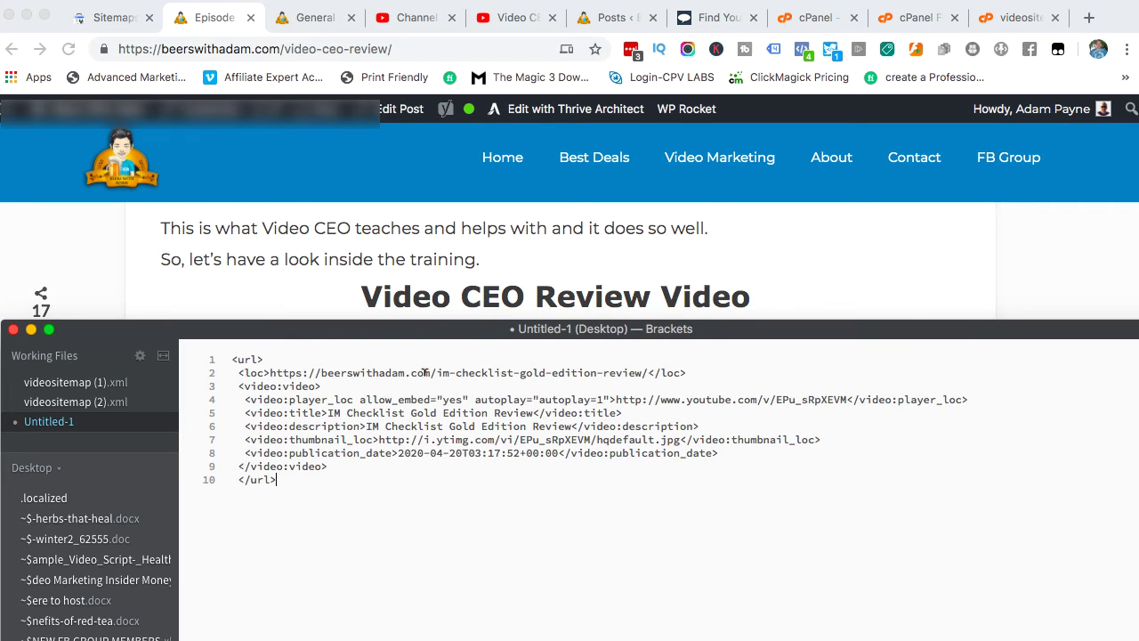
drag(641, 372, 437, 372)
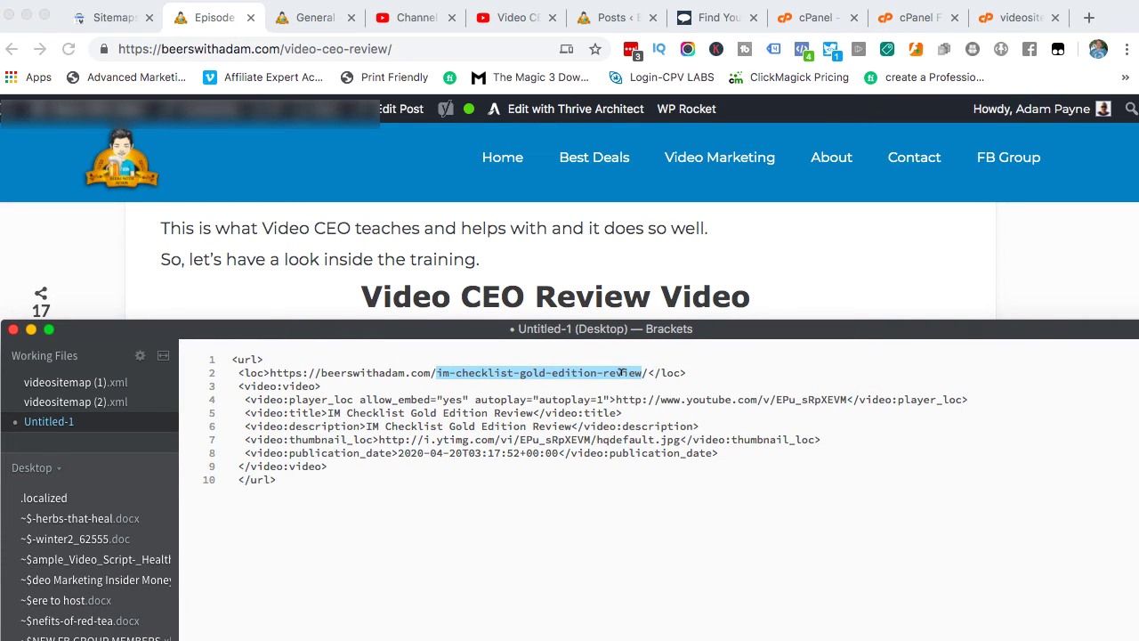
key(super+v)
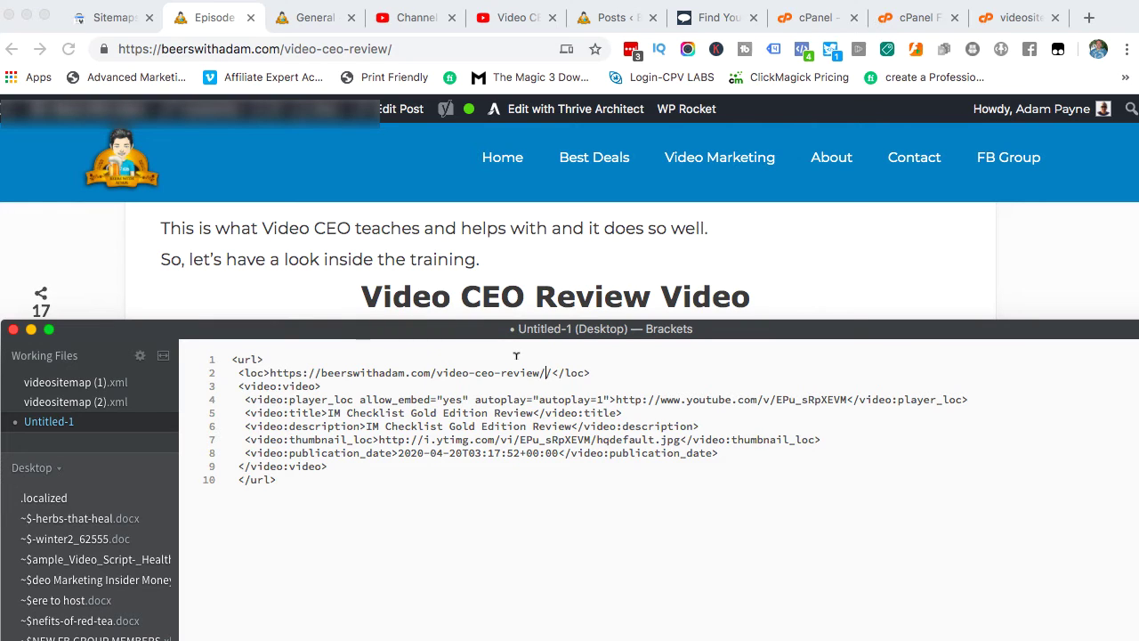
key(BackSpace)
Copy the video ID 6J6raJ-rmGs from the review's YouTube address and substitute it for the ID in the player_loc line in Brackets.
drag(846, 400, 615, 397)
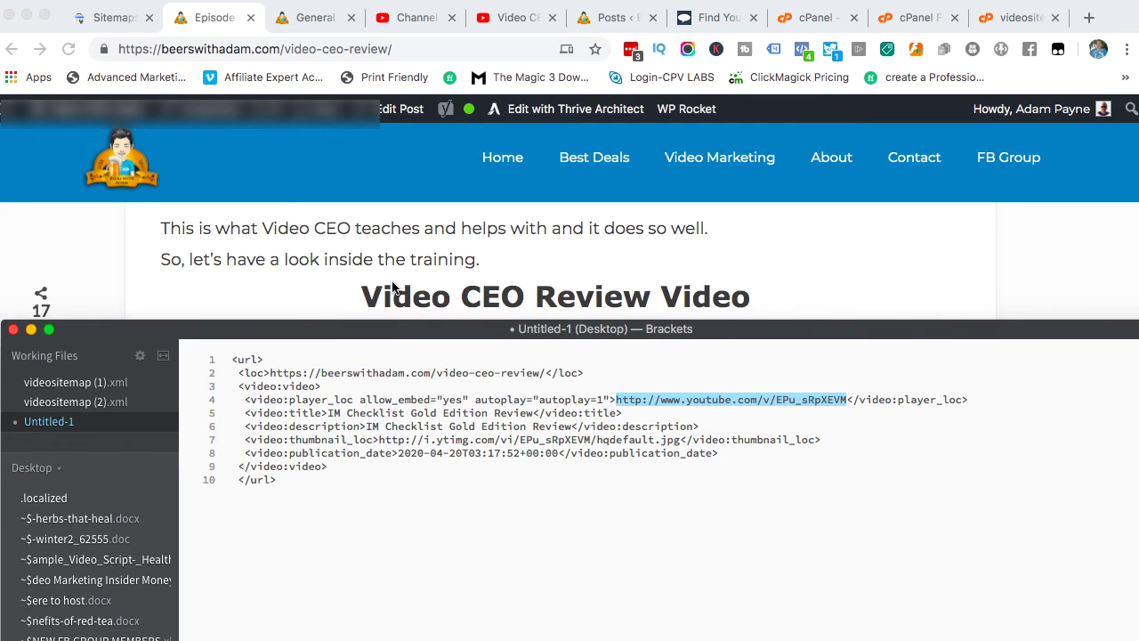
key(super+Tab)
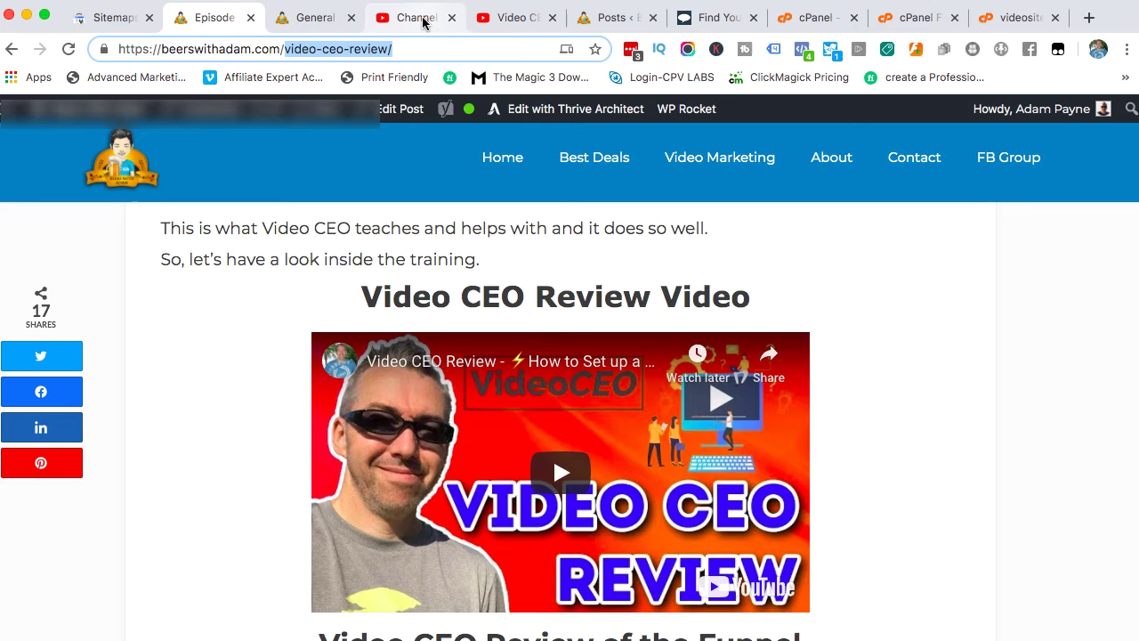
click(511, 20)
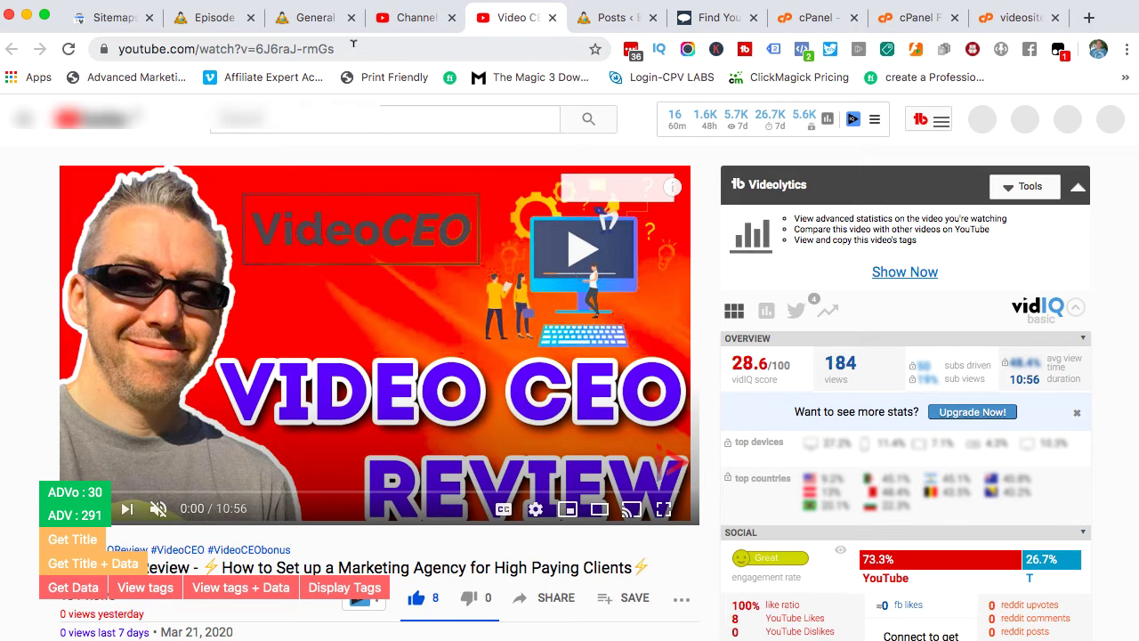
click(354, 46)
drag(353, 46, 254, 47)
key(super+c)
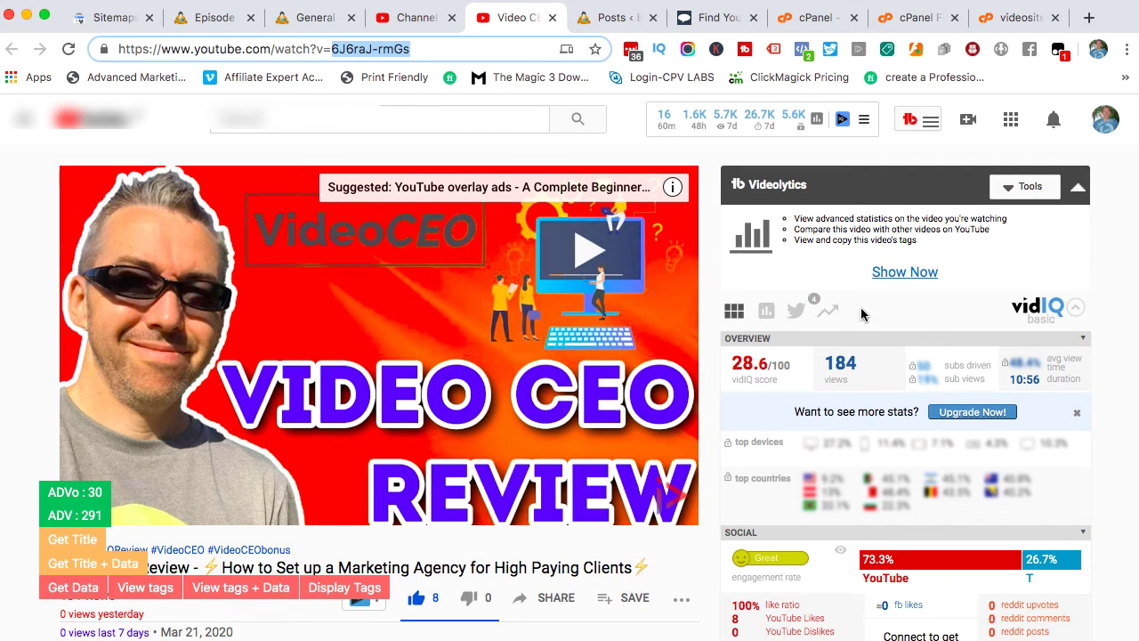
click(1132, 407)
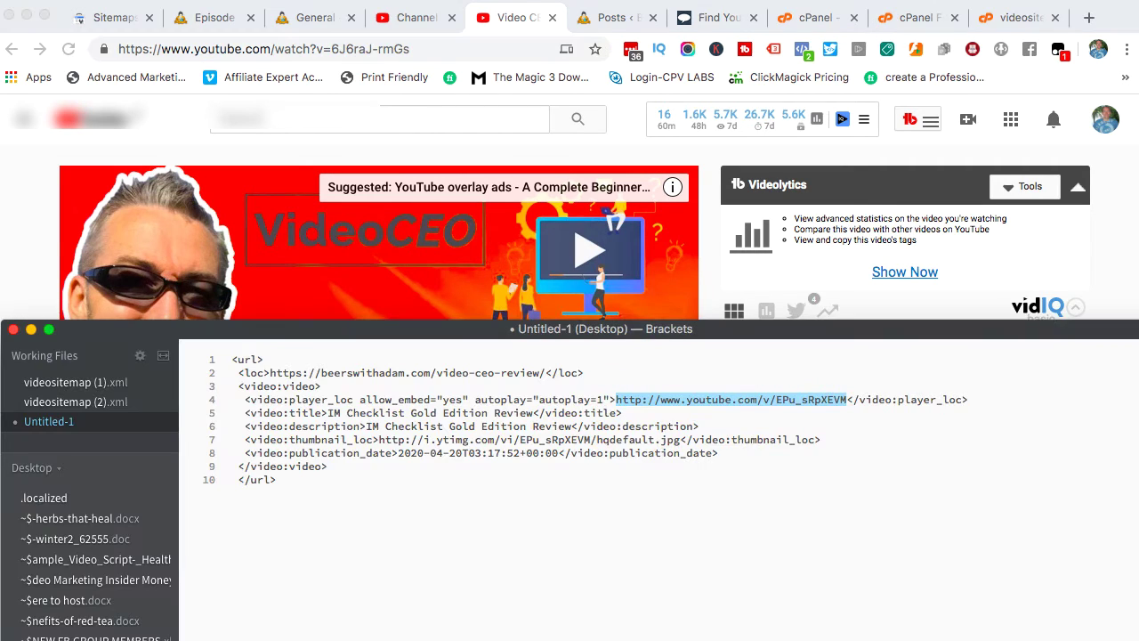
click(869, 421)
drag(845, 399, 776, 400)
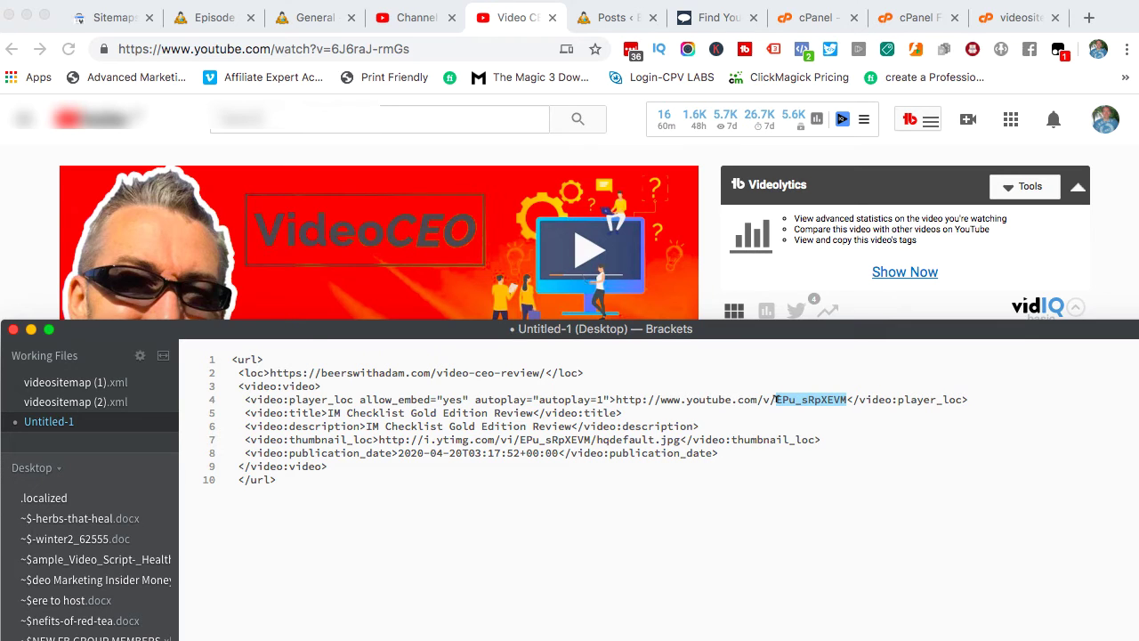
key(super+v)
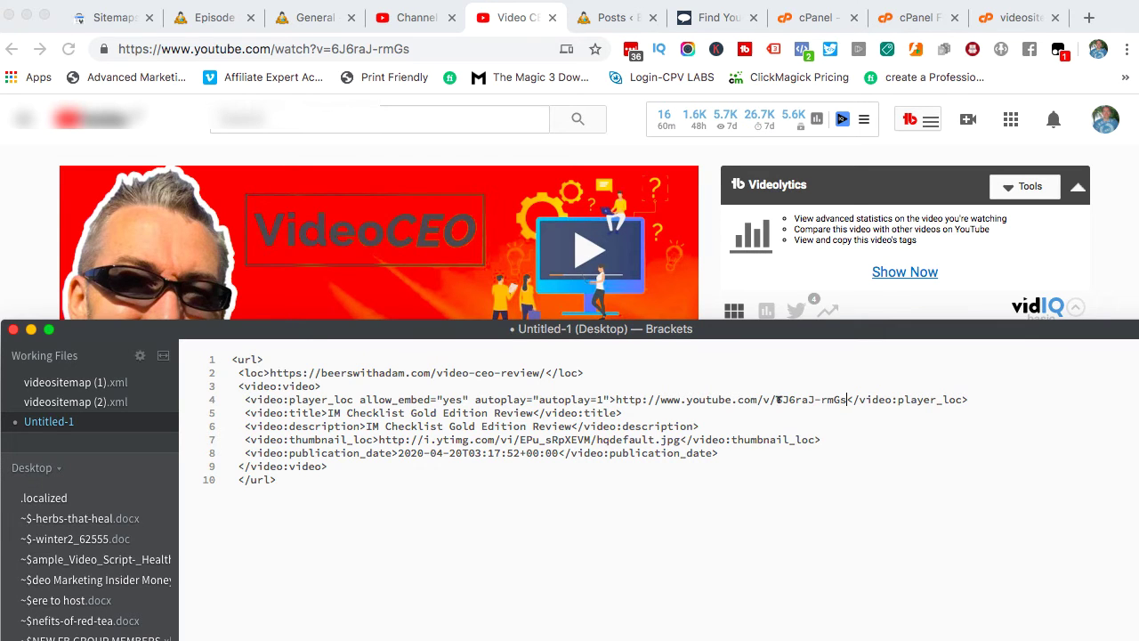
Copy "Video CEO Review" from the YouTube video's title and use it as the video:title and video:description text in Brackets.
key(super+Tab)
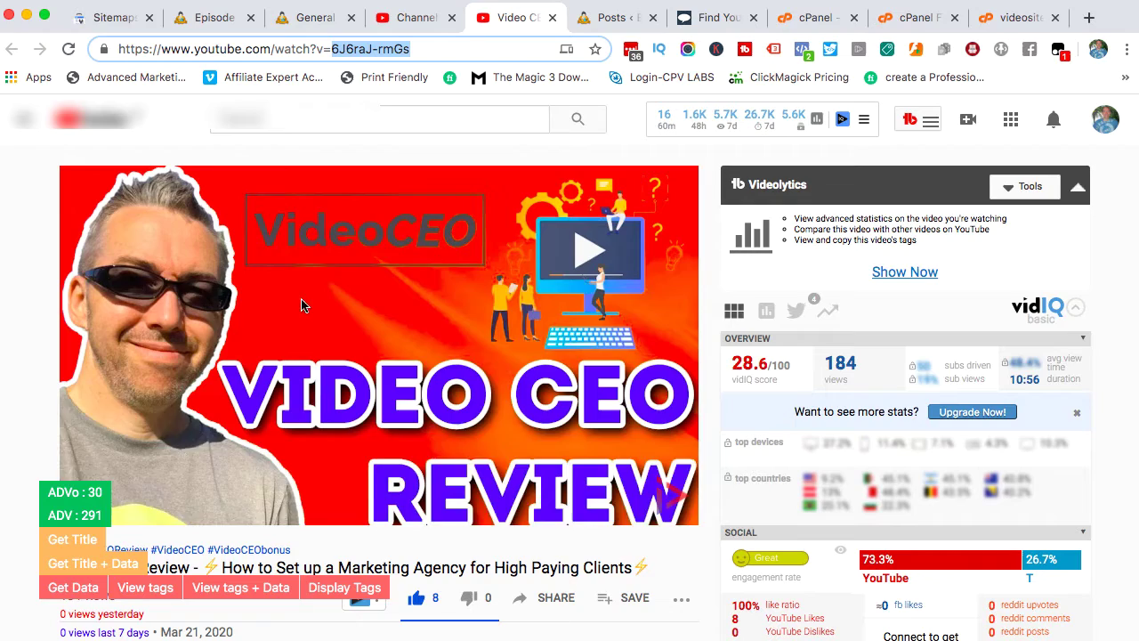
scroll(234, 565, down, 3)
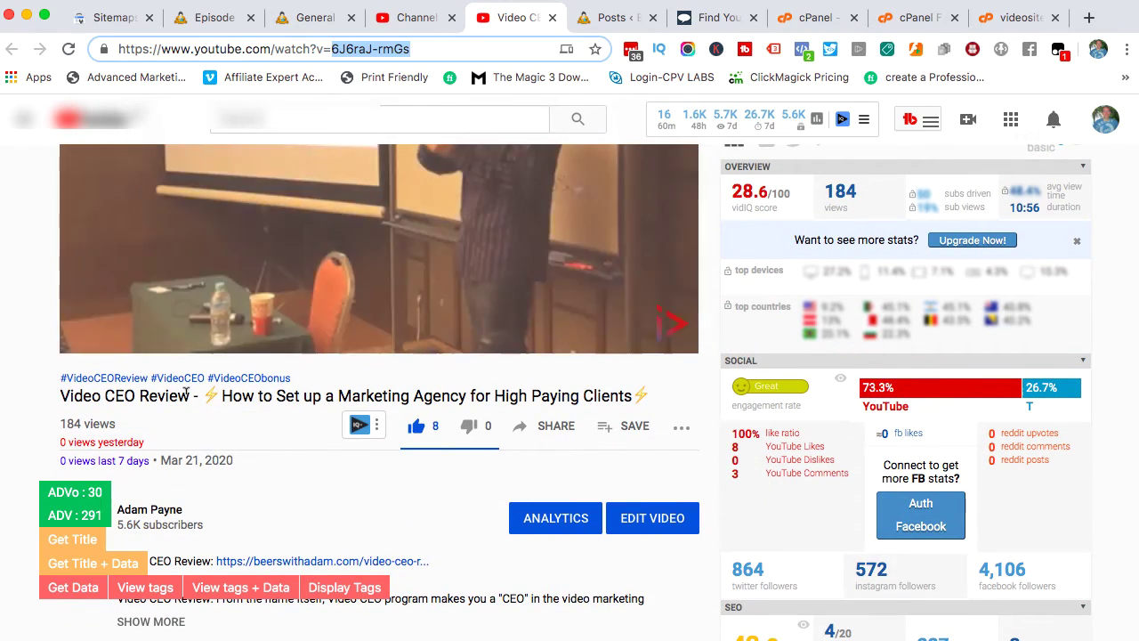
drag(189, 395, 59, 395)
key(super+c)
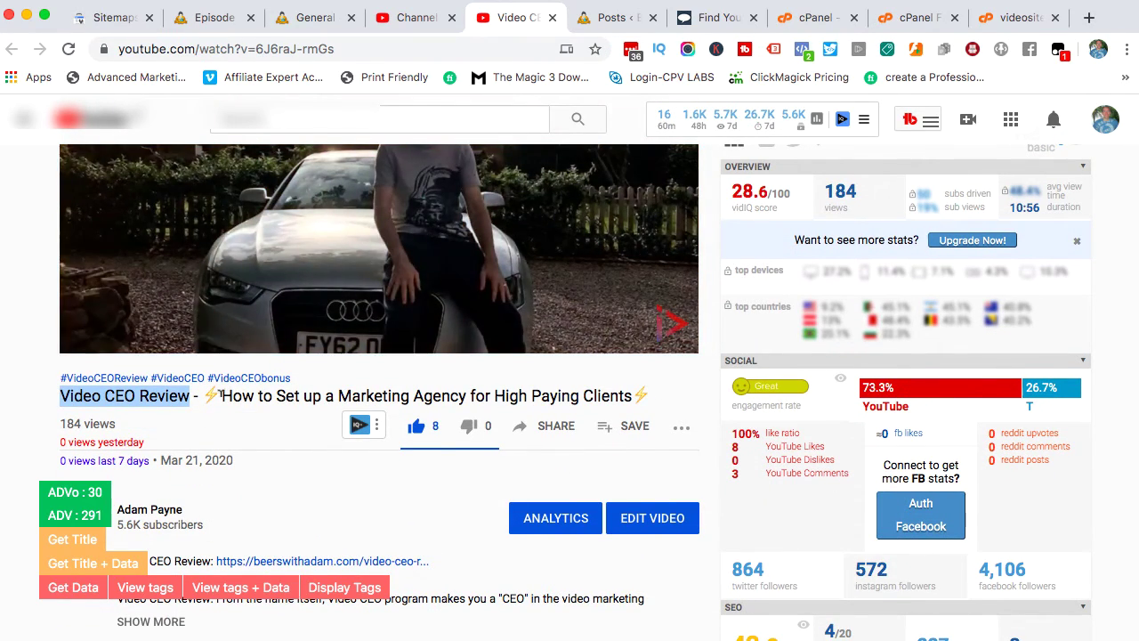
mouse_move(753, 405)
key(super+Tab)
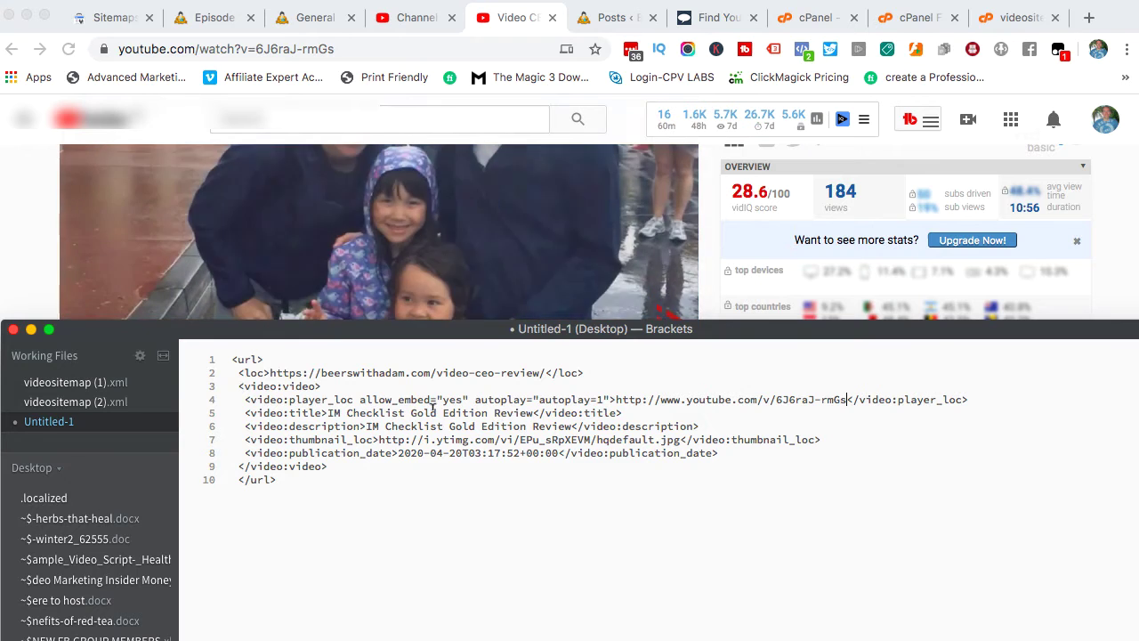
drag(531, 412, 330, 403)
key(super+v)
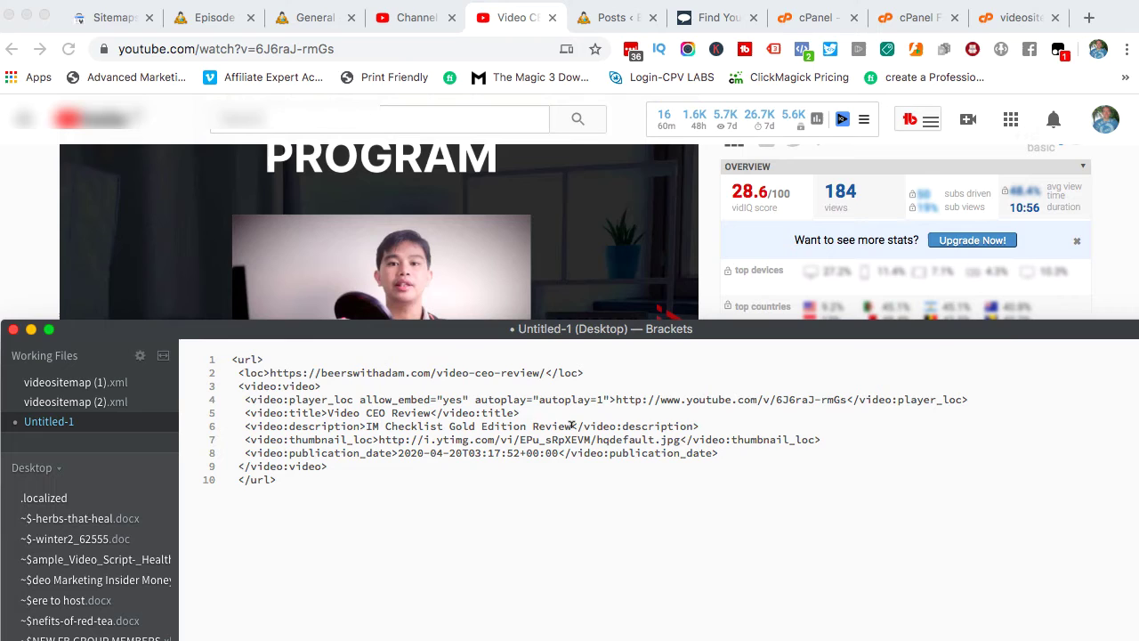
drag(572, 425, 368, 424)
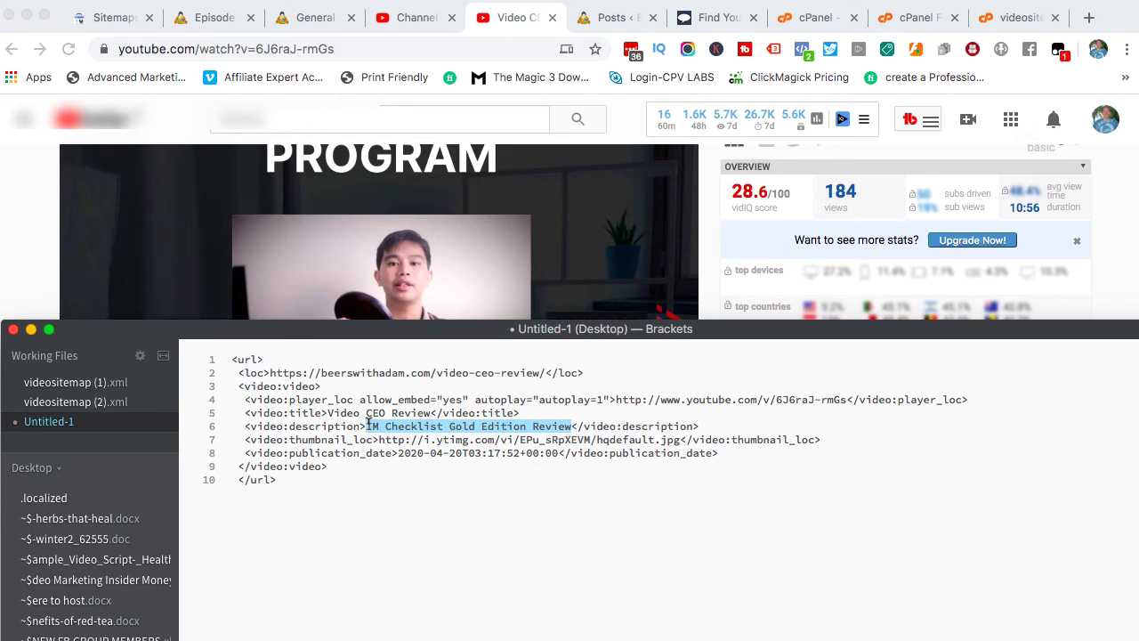
key(super+v)
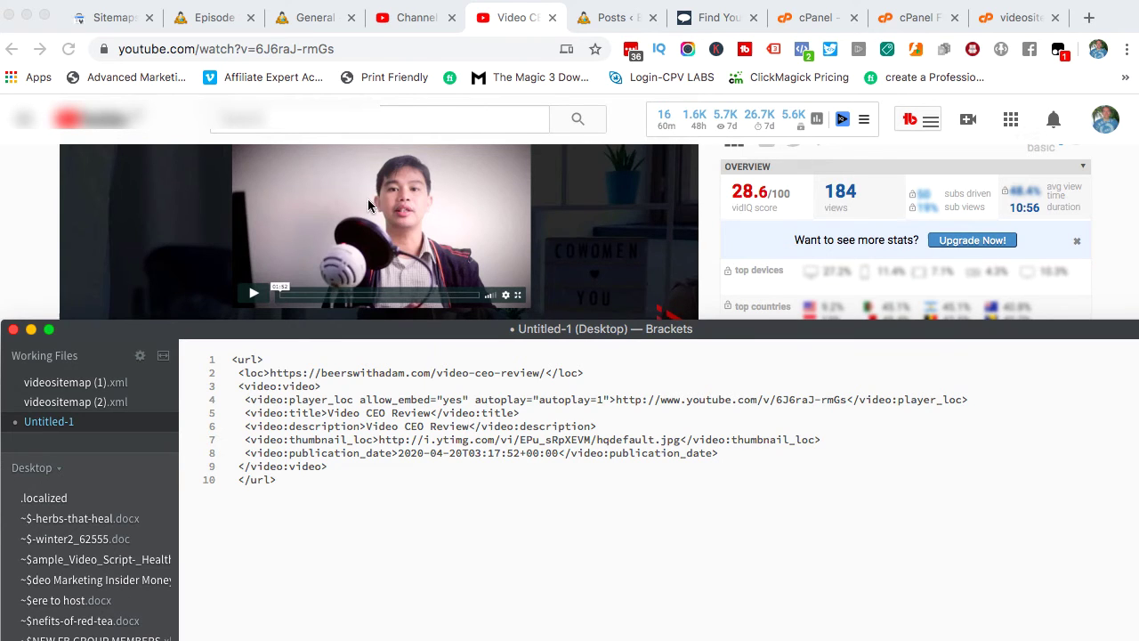
Copy the Video CEO Review's YouTube address, run it through Comment Picker's video ID and thumbnails finder, and open the High Quality Thumbnail.
click(348, 51)
key(super+c)
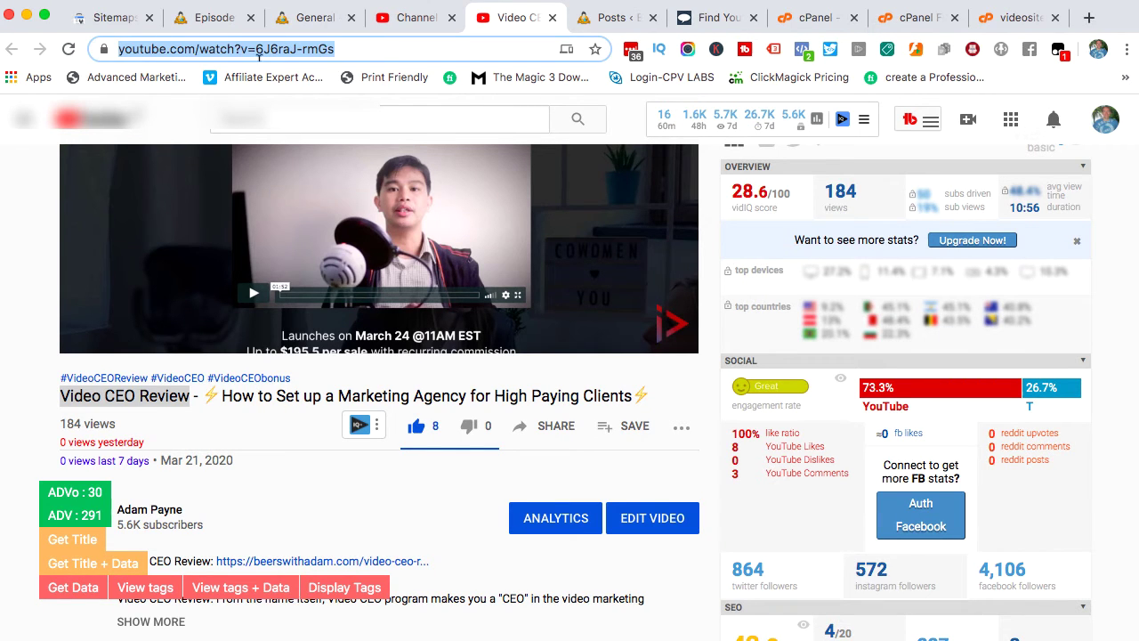
click(709, 18)
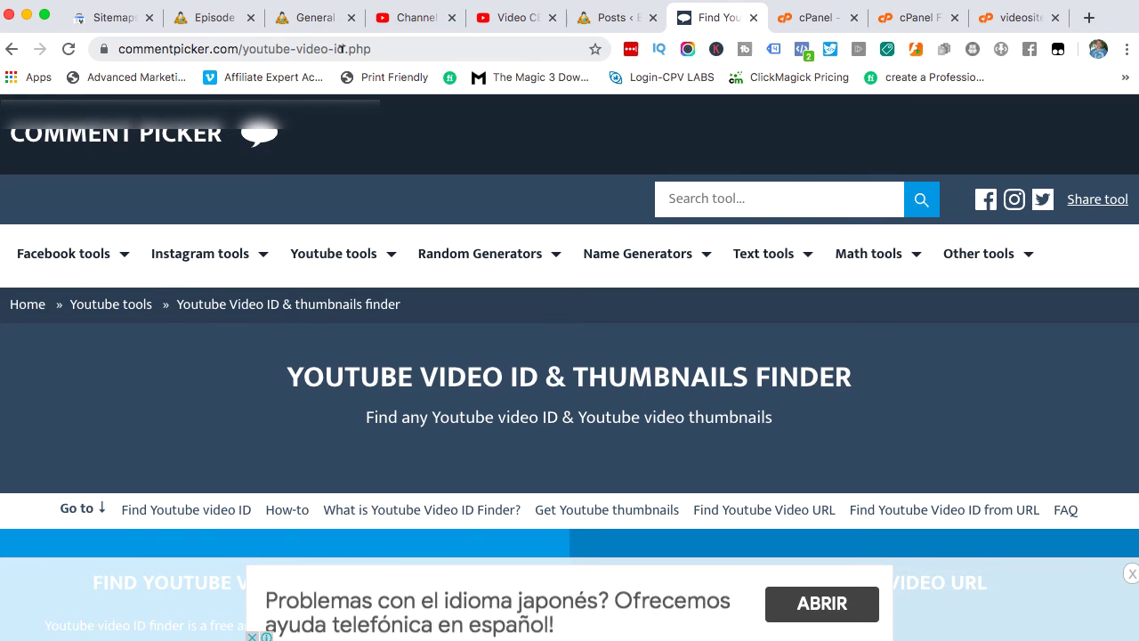
scroll(427, 223, down, 5)
scroll(473, 366, down, 5)
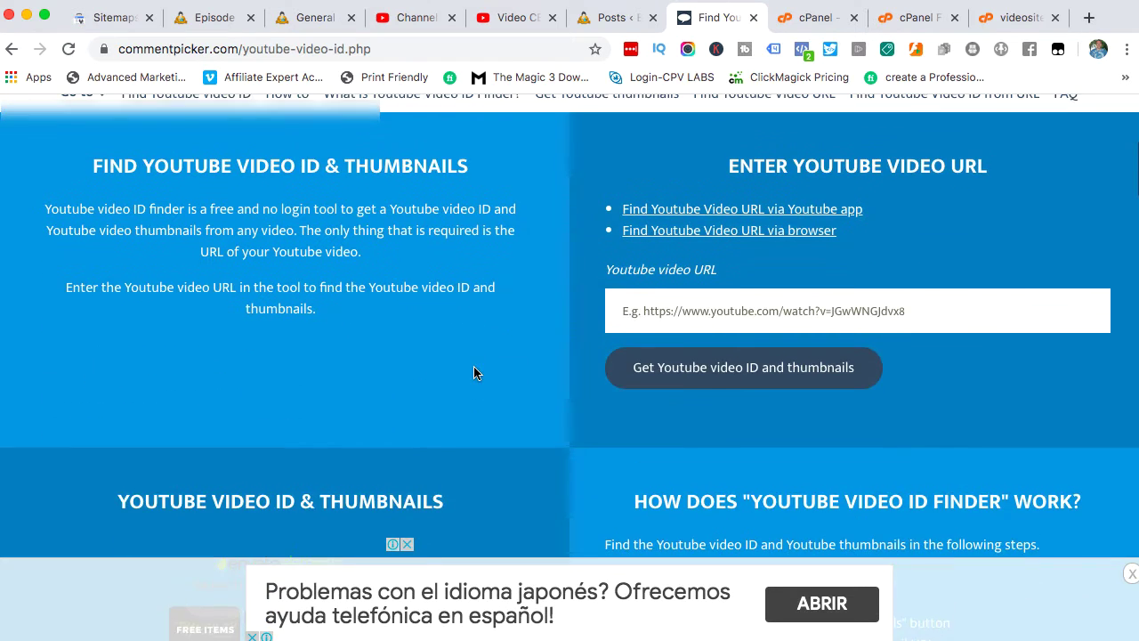
click(684, 330)
key(super+v)
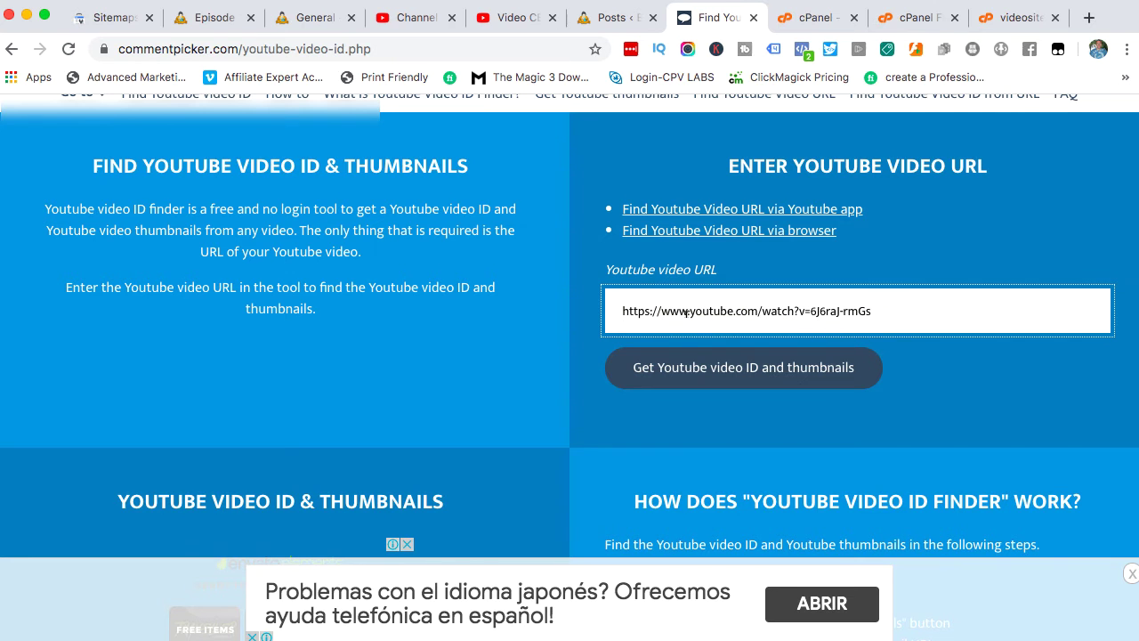
click(771, 371)
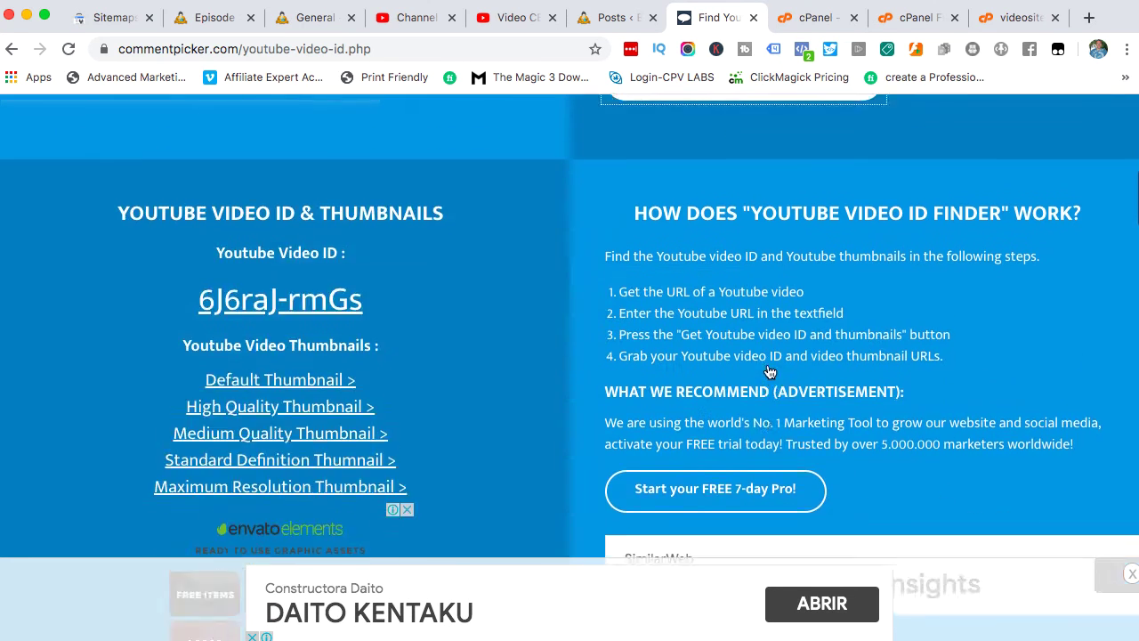
scroll(525, 324, down, 3)
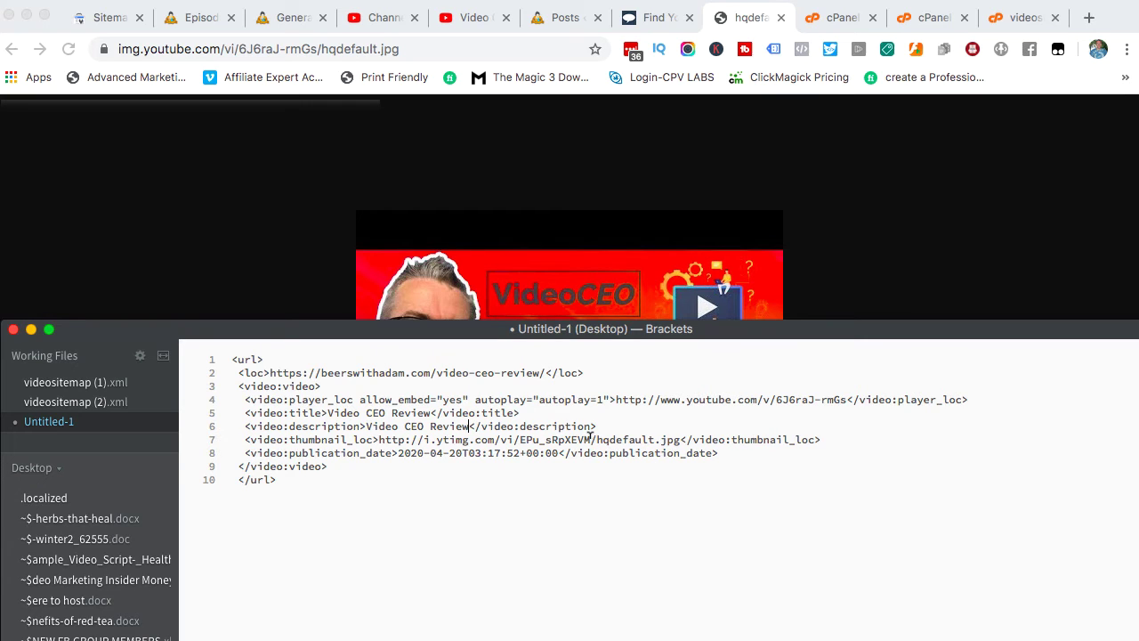
Copy the ID 6J6raJ-rmGs from the thumbnail's address and substitute it for the ID in the video:thumbnail_loc line in Brackets.
drag(590, 439, 520, 439)
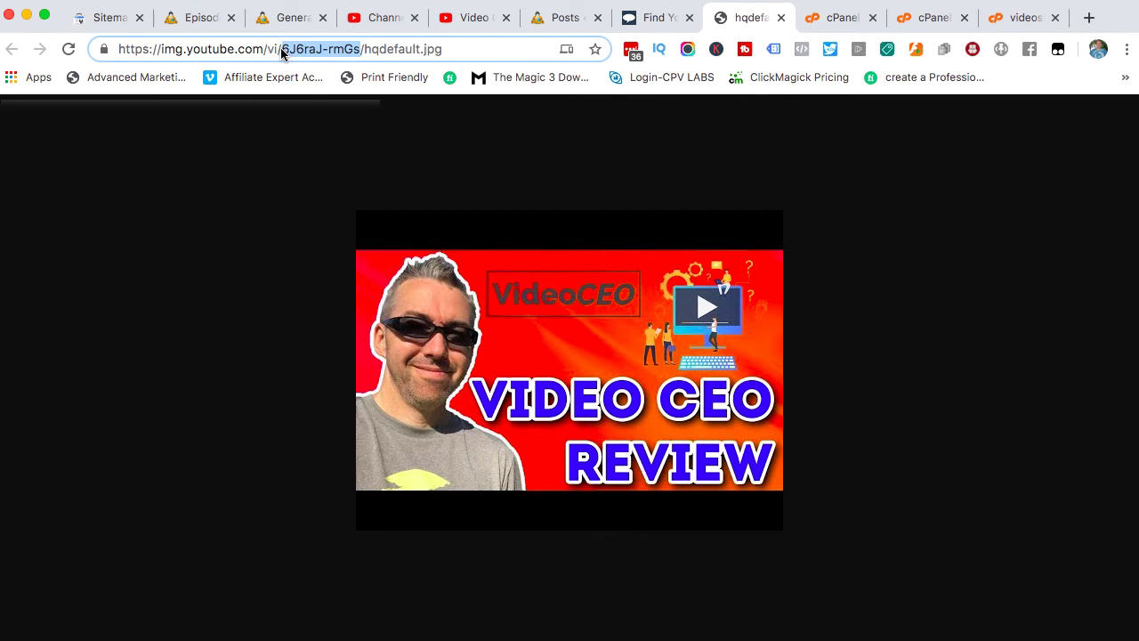
key(super+Tab)
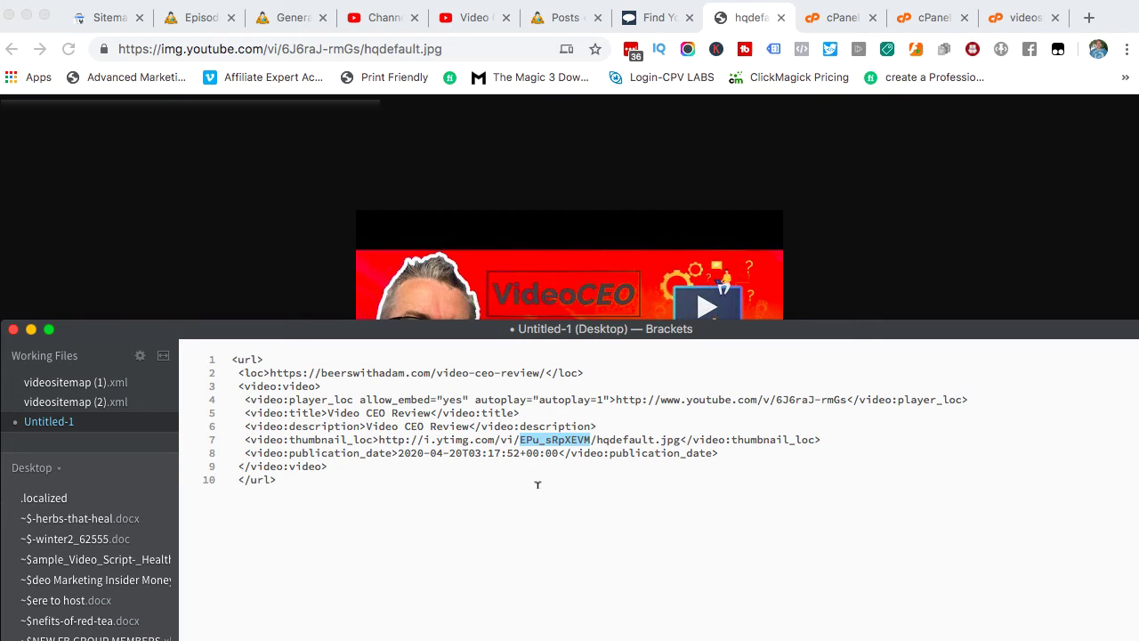
text(6J6raJ-rmGs)
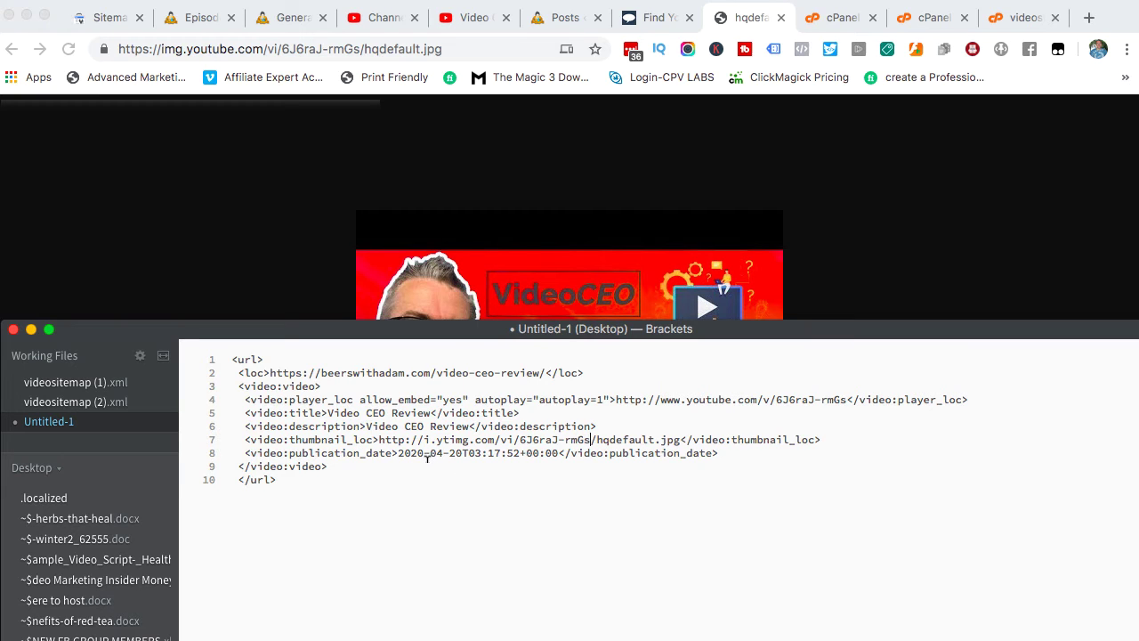
Look up the Video CEO Review's published date in YouTube Studio and set the video:publication_date day in Brackets to 2020-03-22.
click(422, 144)
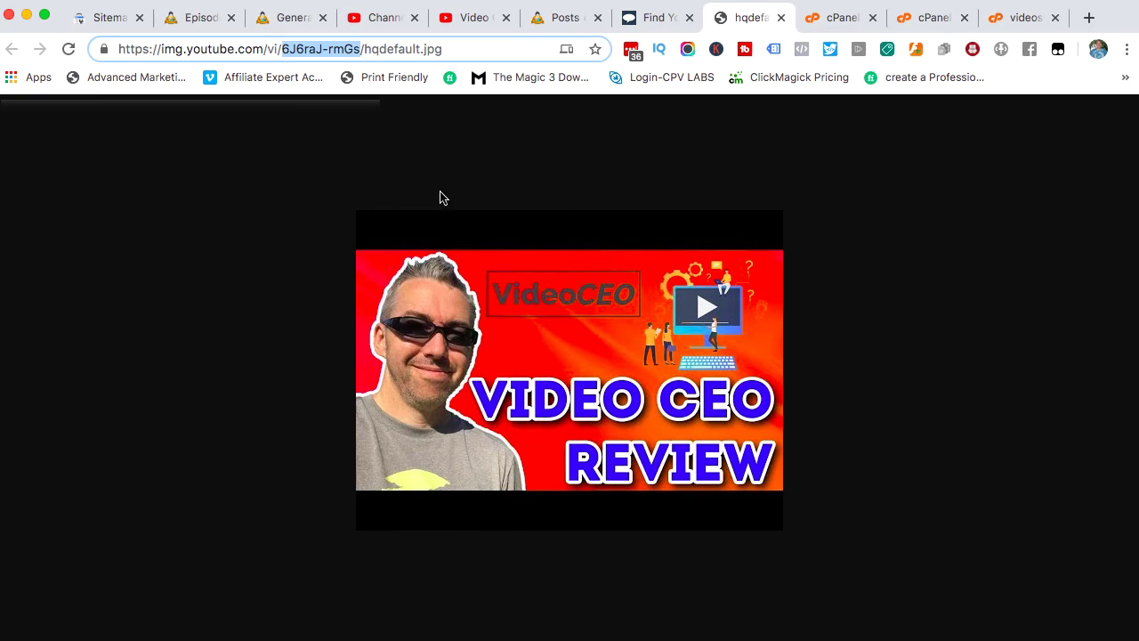
click(466, 25)
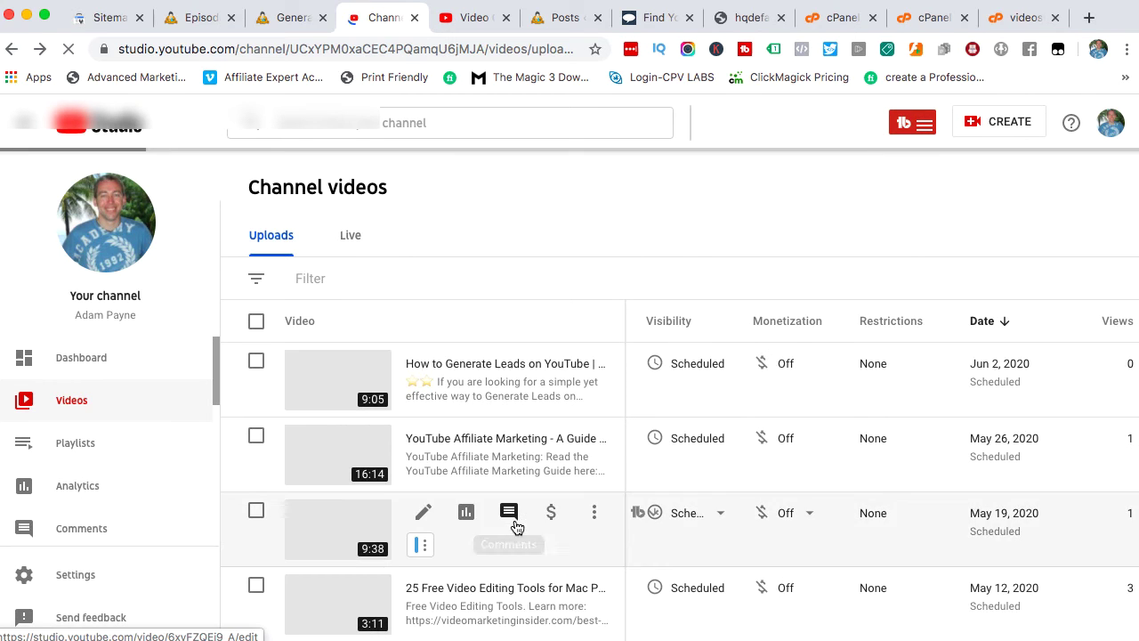
scroll(516, 526, down, 5)
scroll(514, 526, down, 15)
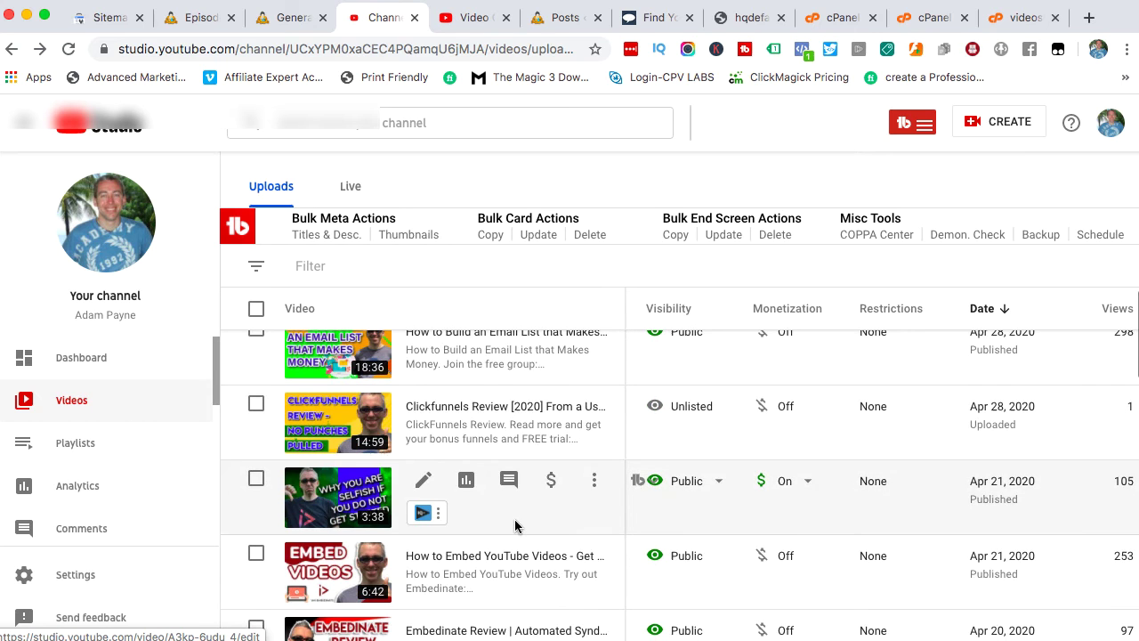
scroll(514, 526, down, 10)
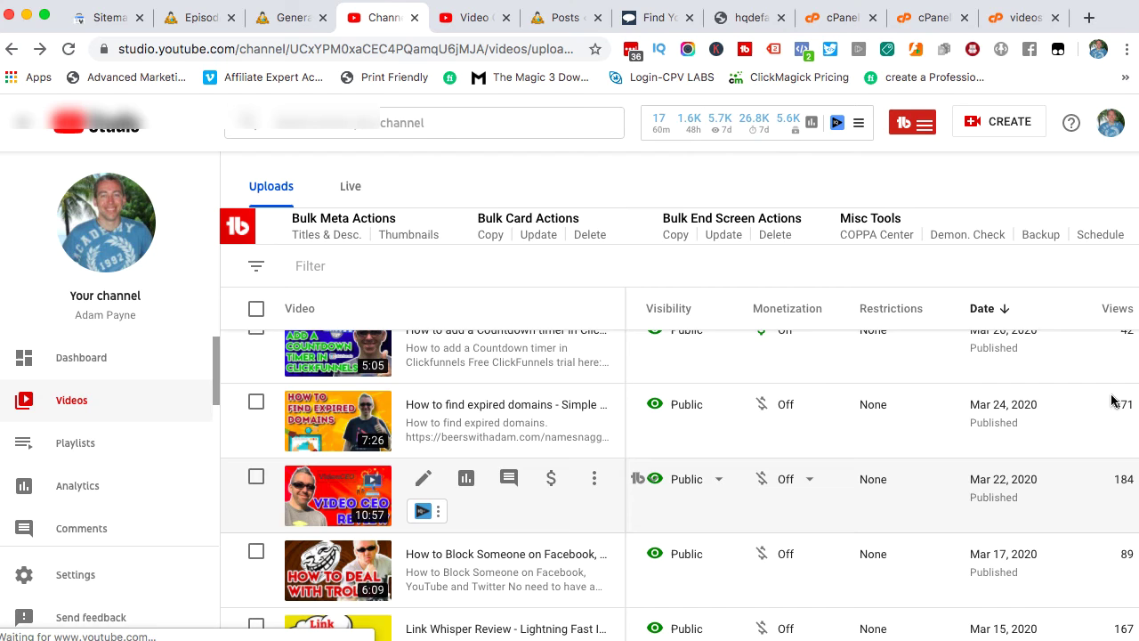
key(super+Tab)
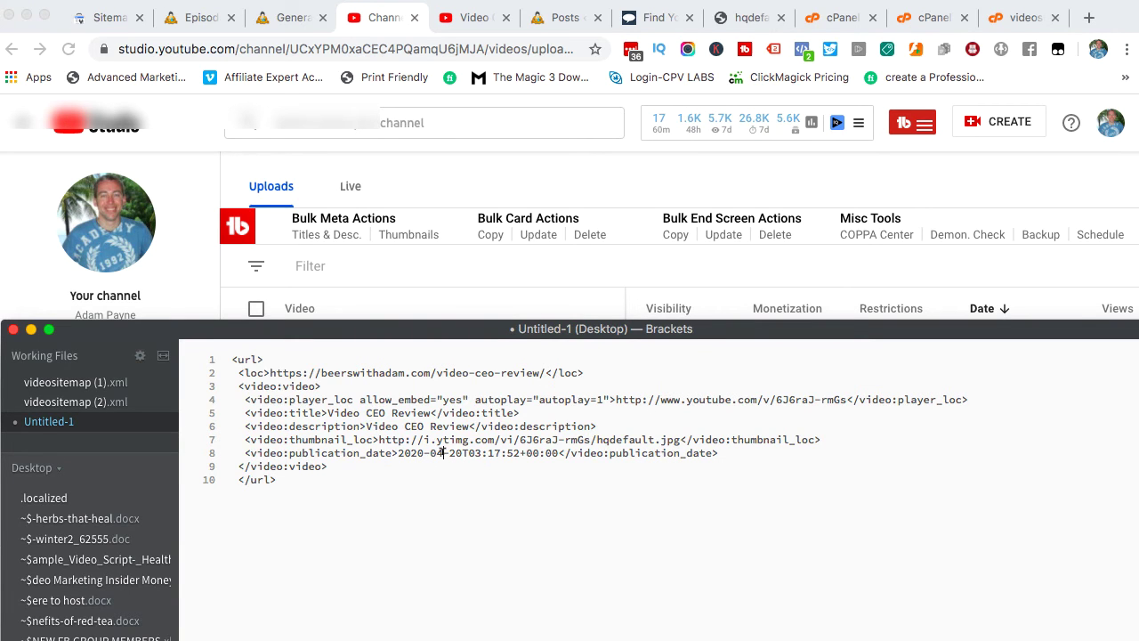
key(BackSpace)
text(3)
click(462, 454)
key(BackSpace)
text(2)
Copy the whole url block from Brackets and paste it into videositemap.xml in the cPanel editor, above the im-checklist-gold-edition-review entry.
drag(283, 478, 233, 358)
key(super+c)
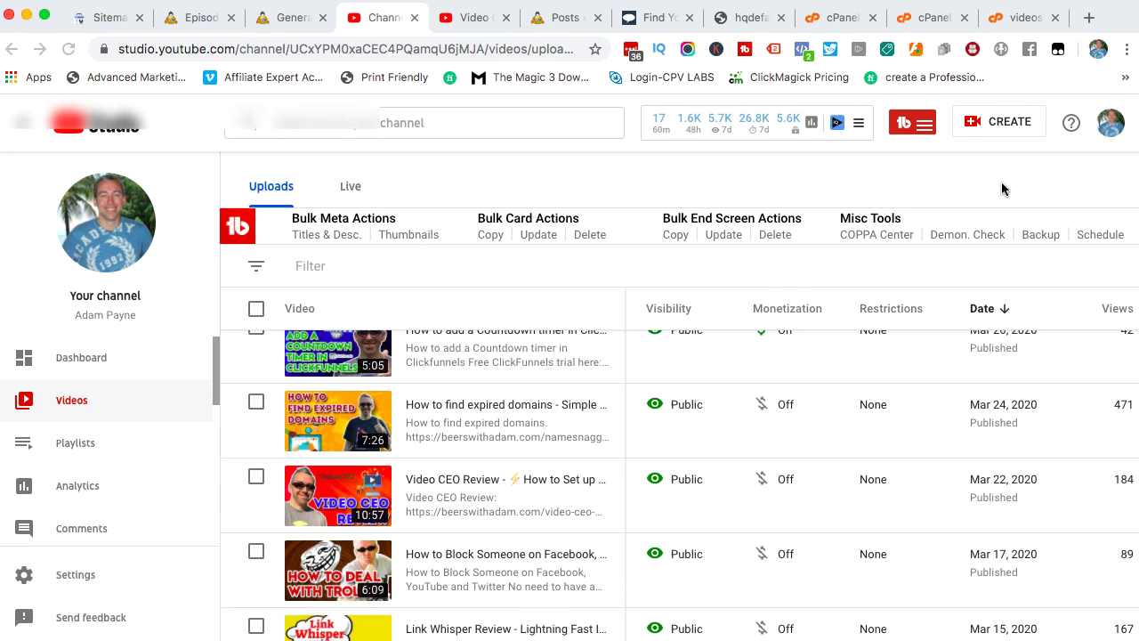
click(1001, 181)
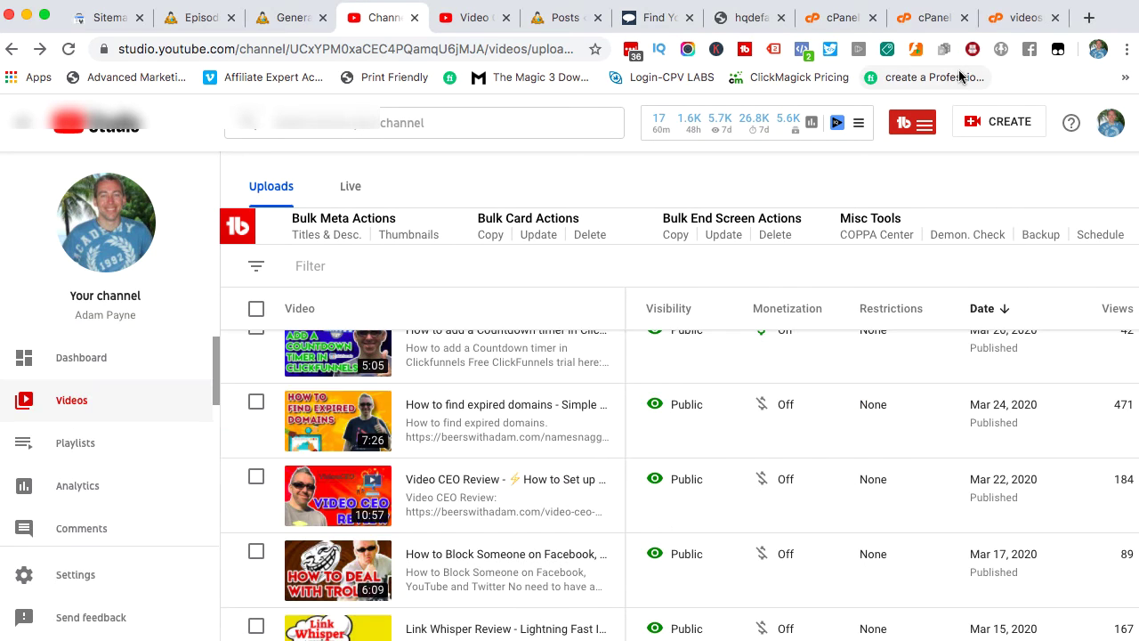
click(1015, 18)
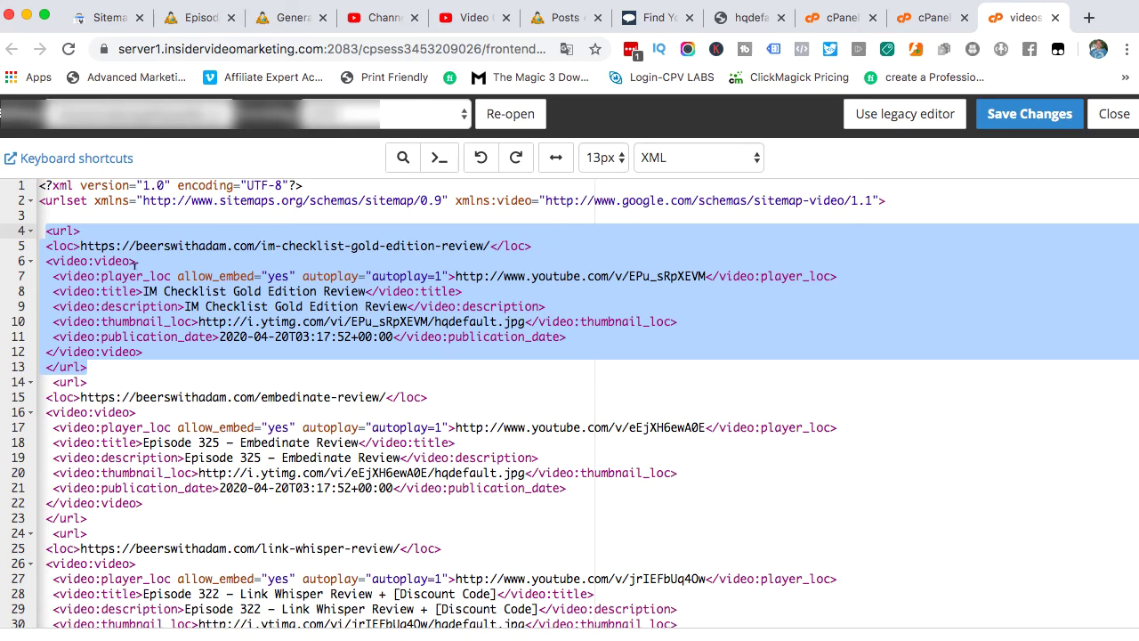
click(40, 215)
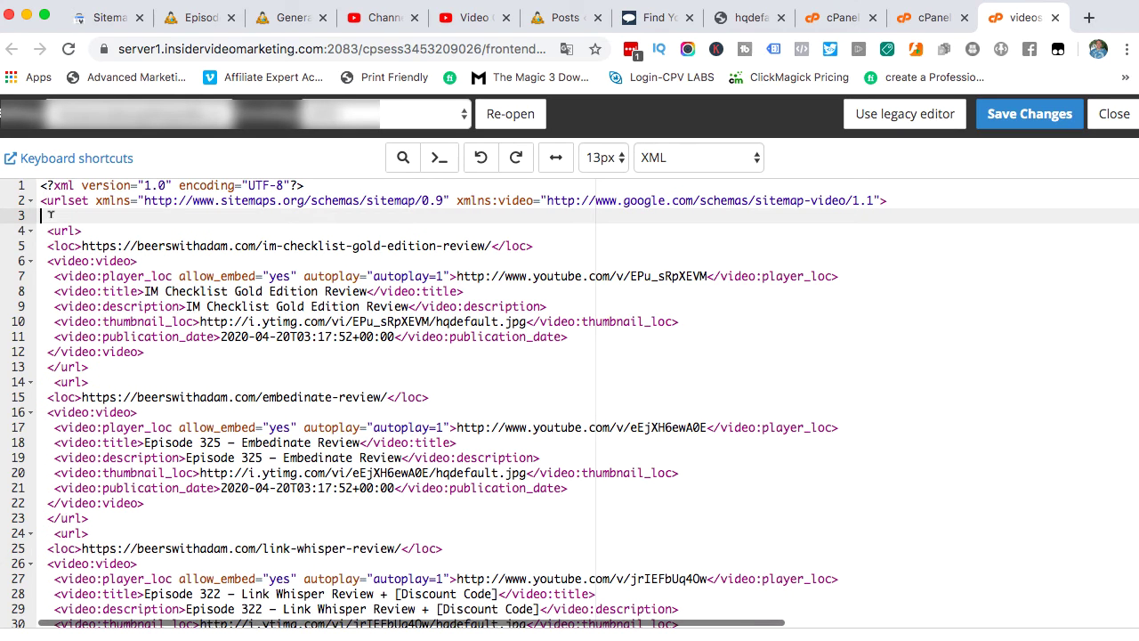
key(Return)
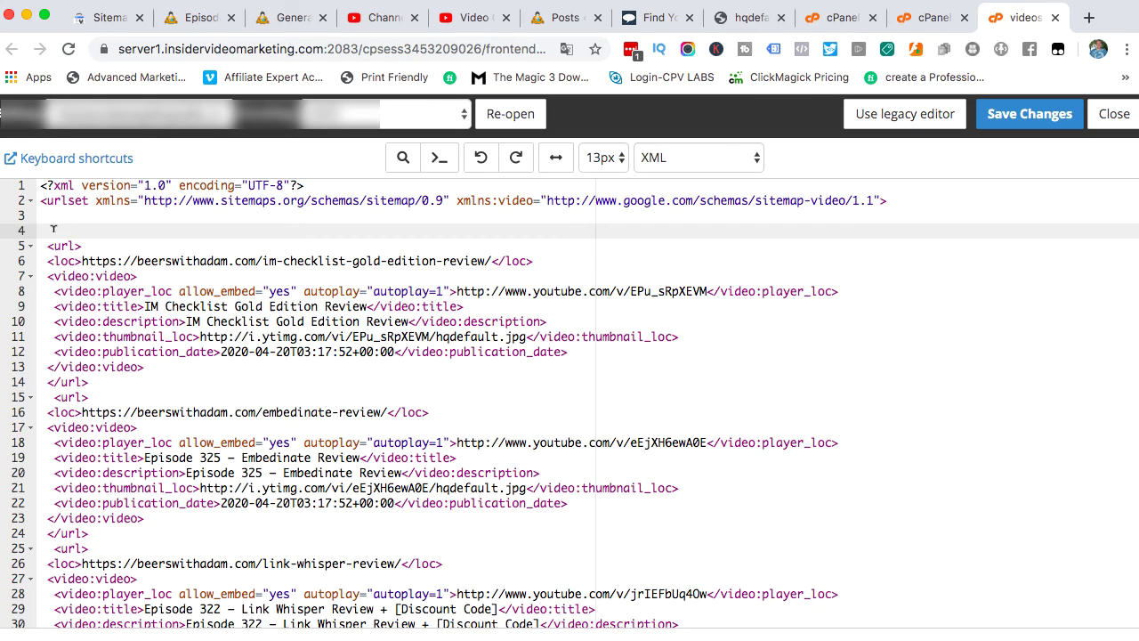
key(super+v)
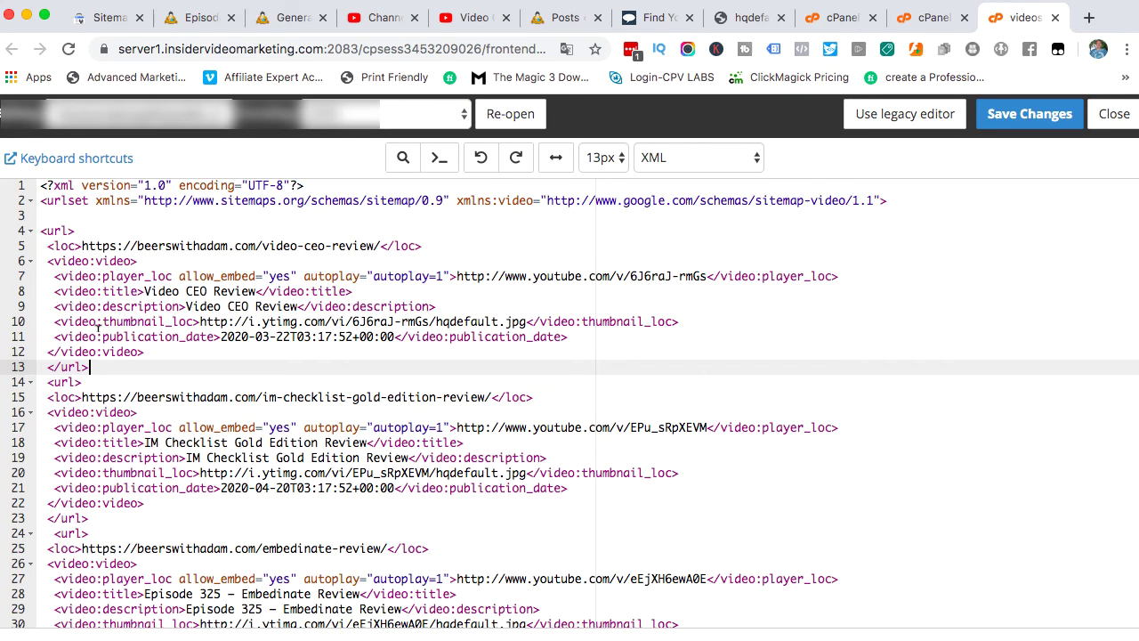
Check the new block's placement among the neighbouring url entries and save the changes to videositemap.xml.
scroll(107, 559, down, 1)
scroll(108, 559, down, 4)
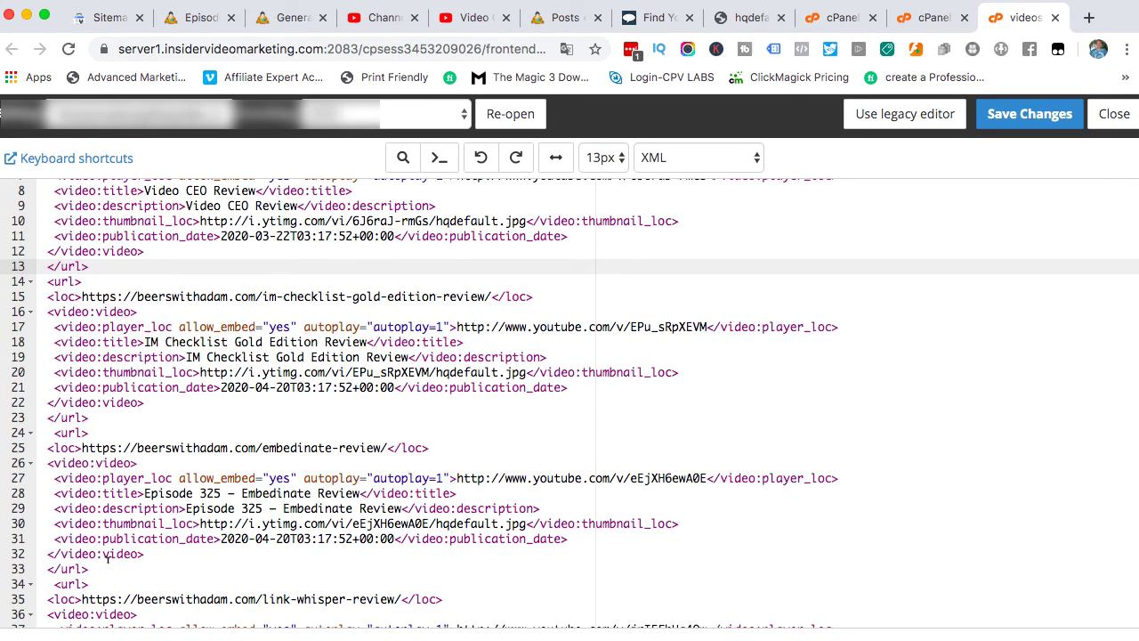
scroll(107, 559, up, 5)
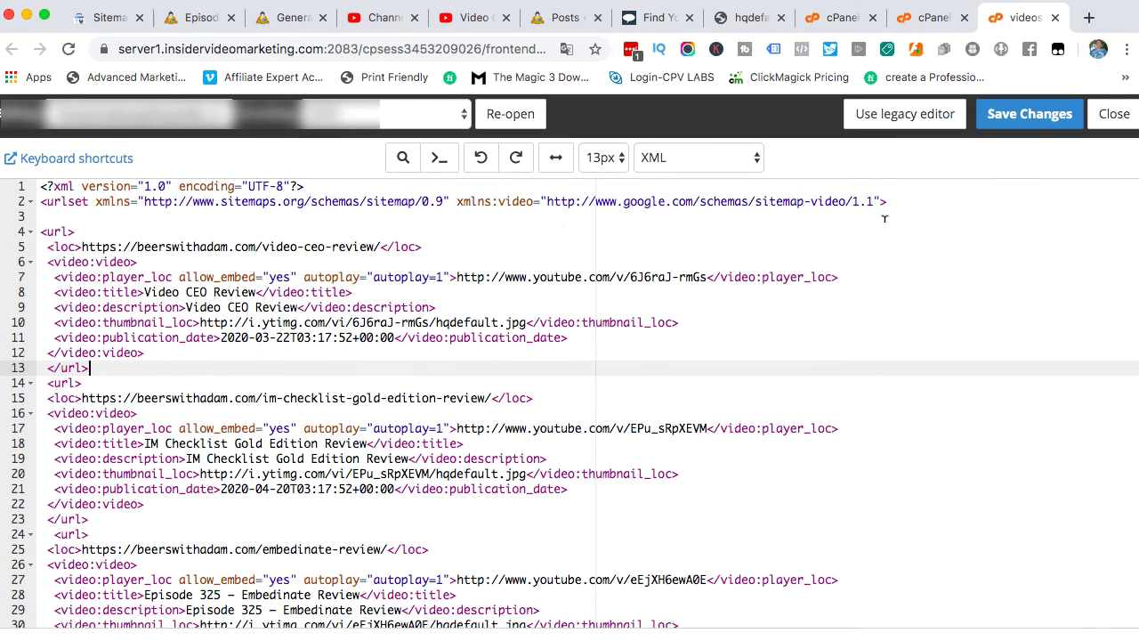
click(1023, 115)
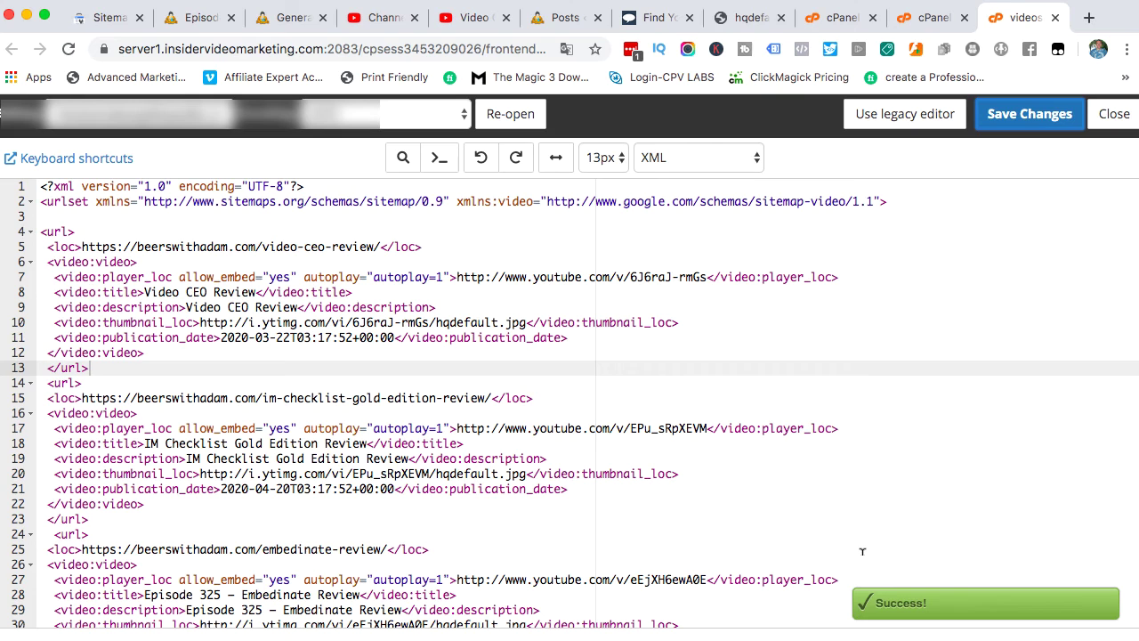
Examine the Sitemaps page in Search Console and the embedded video within the Video CEO Review blog post.
click(103, 22)
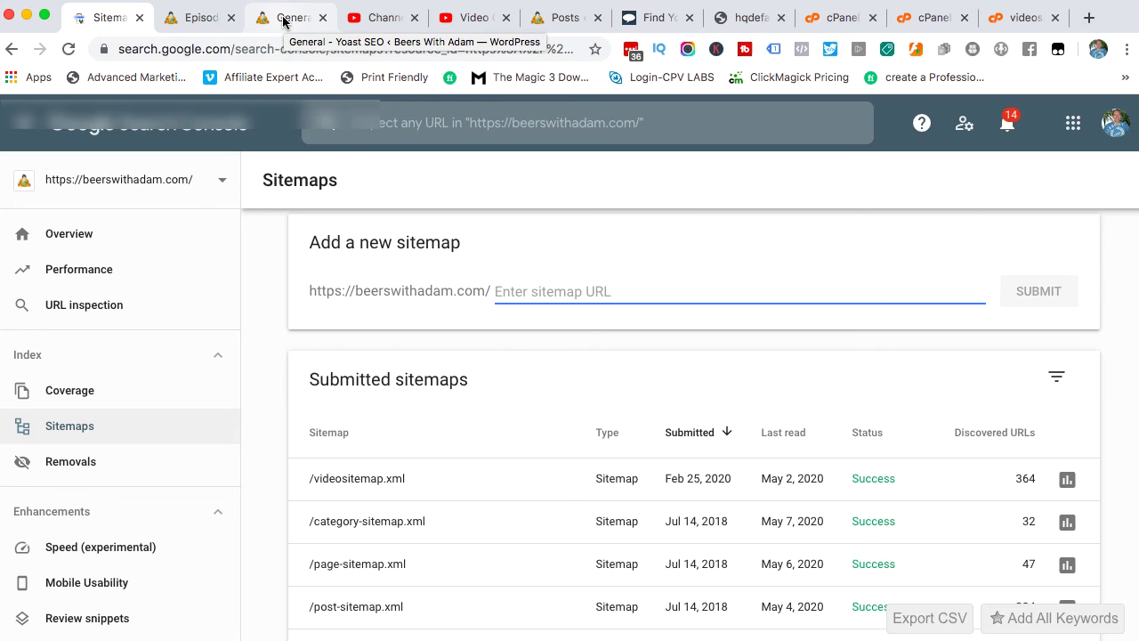
click(190, 21)
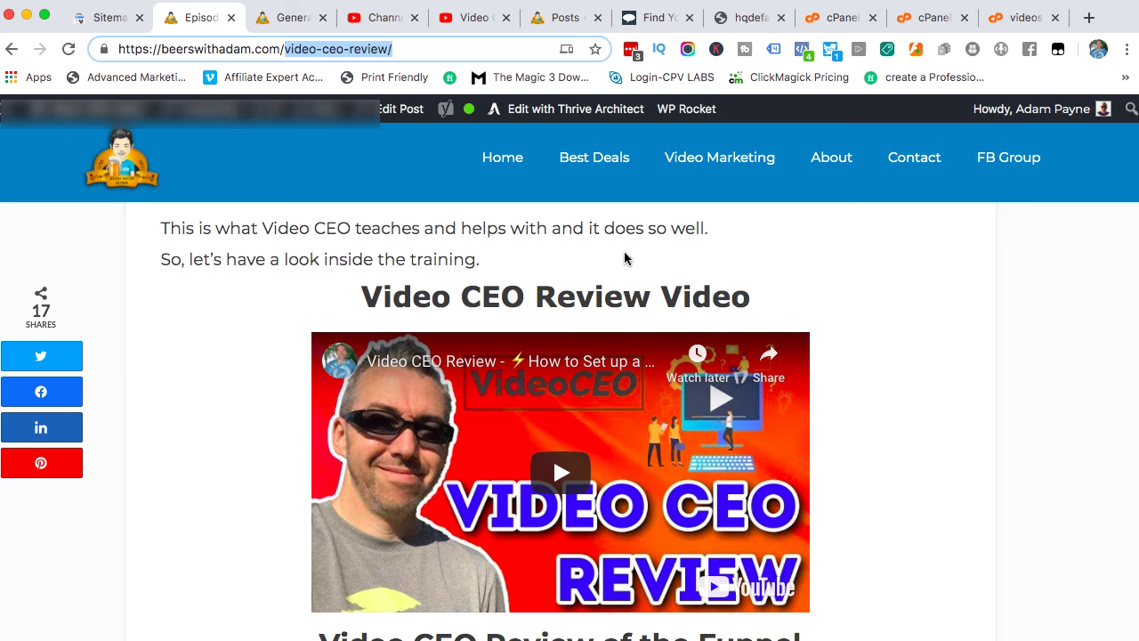
scroll(645, 304, up, 2)
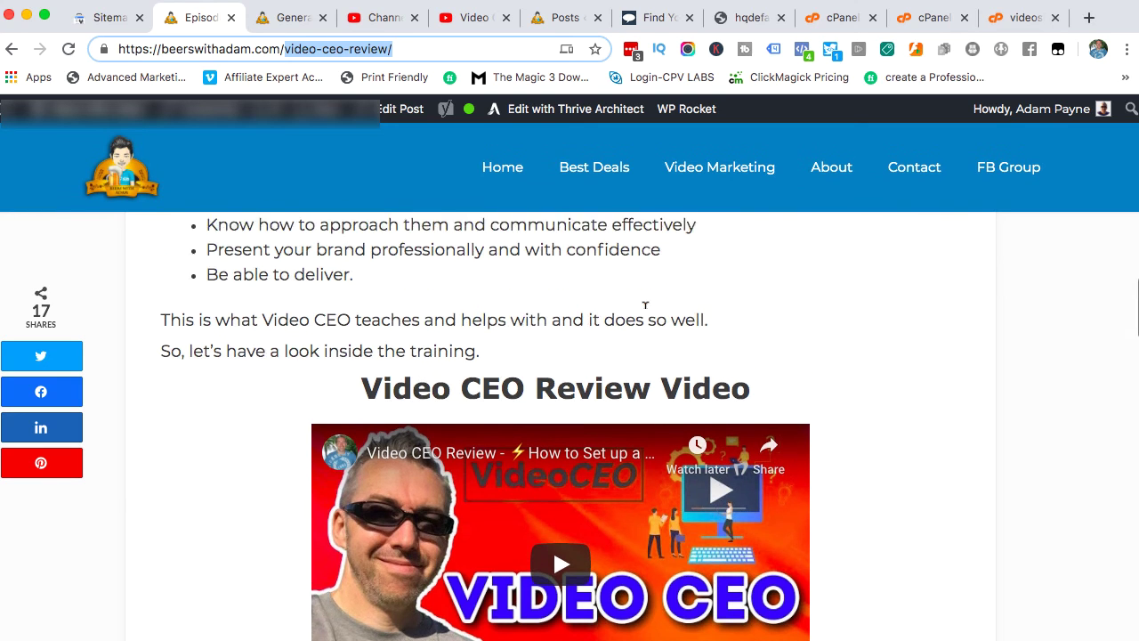
scroll(646, 304, up, 5)
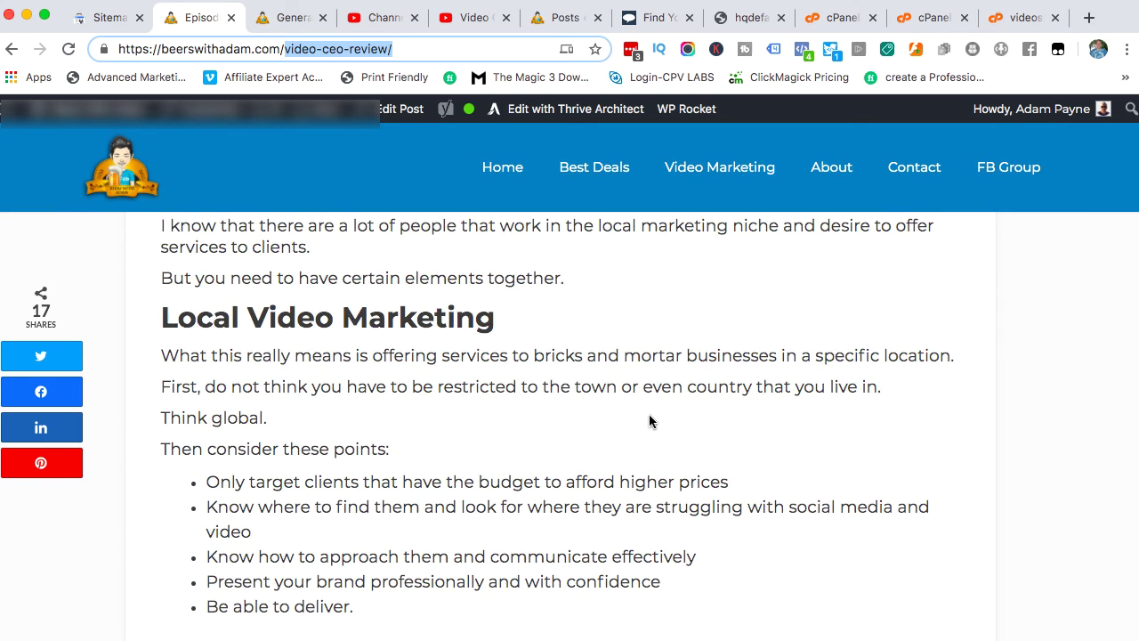
scroll(649, 420, down, 7)
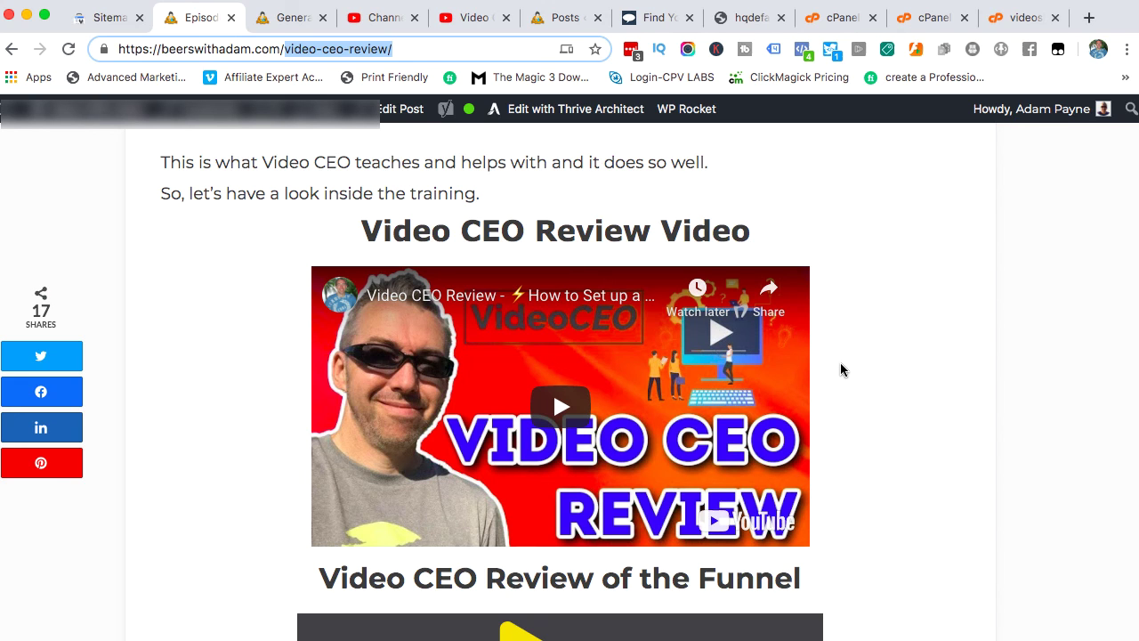
scroll(842, 369, up, 5)
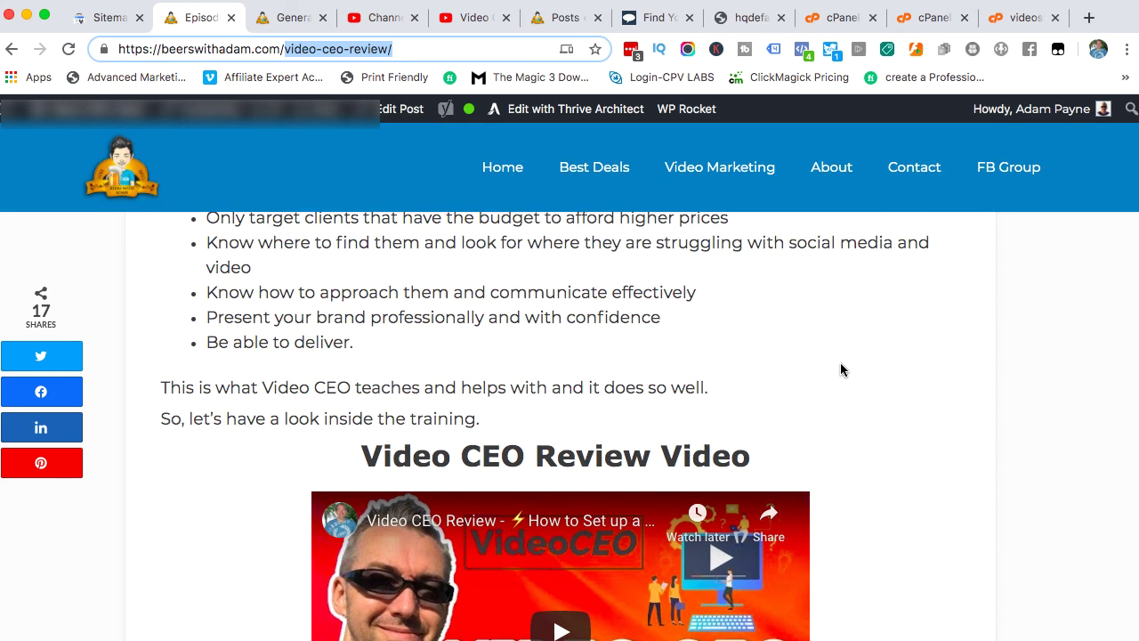
scroll(841, 364, up, 3)
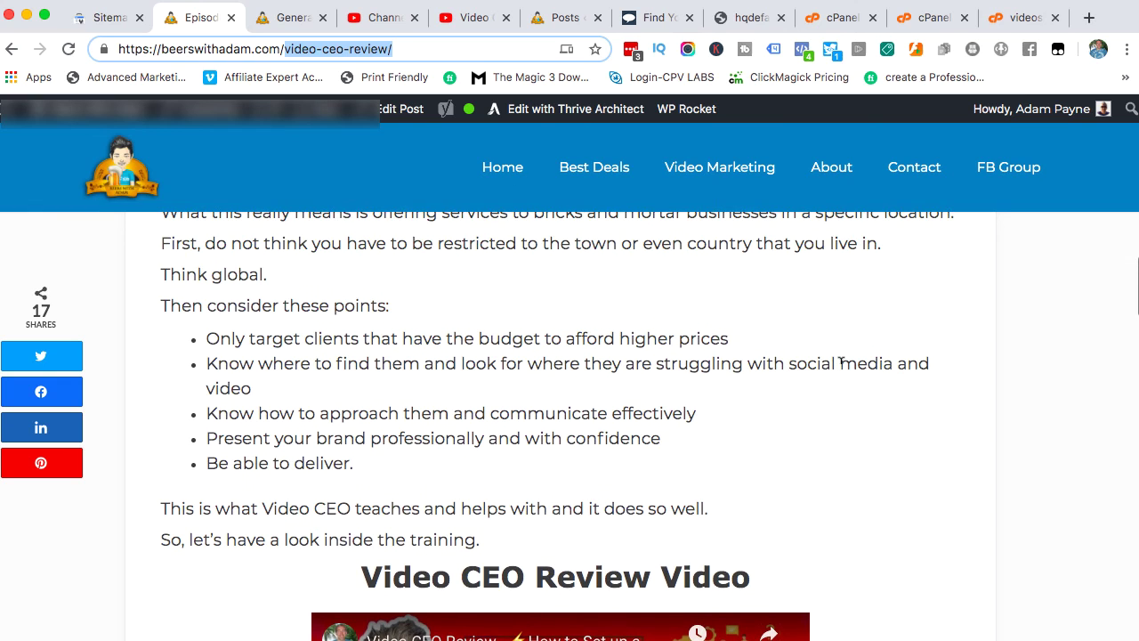
scroll(841, 363, down, 5)
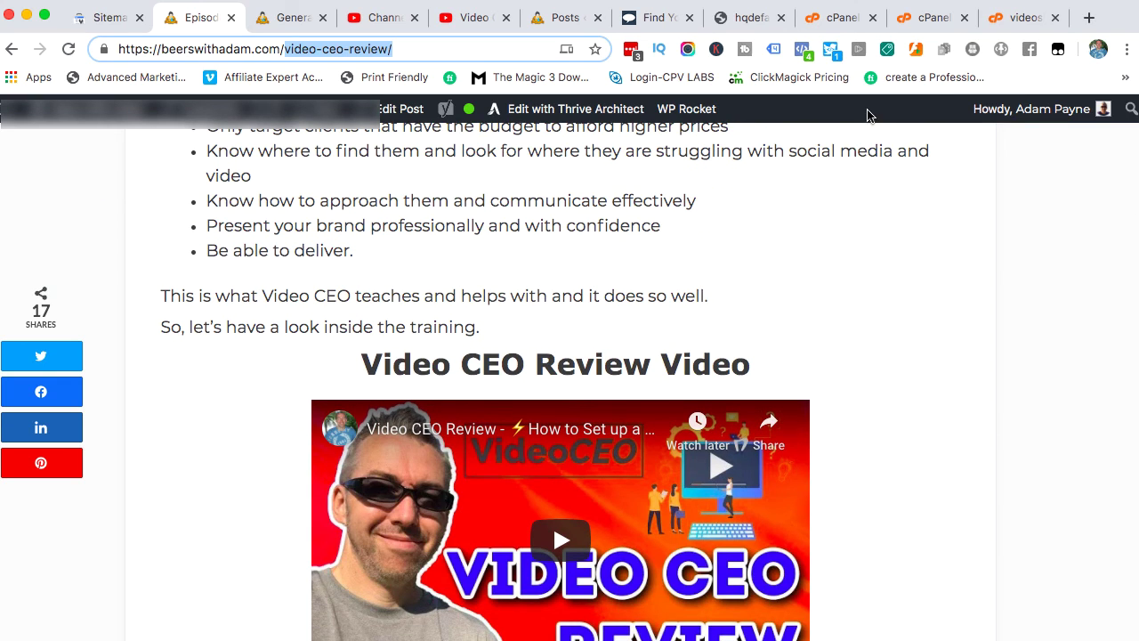
Return to videositemap.xml in the cPanel editor and select the entire video-ceo-review url block.
click(1003, 24)
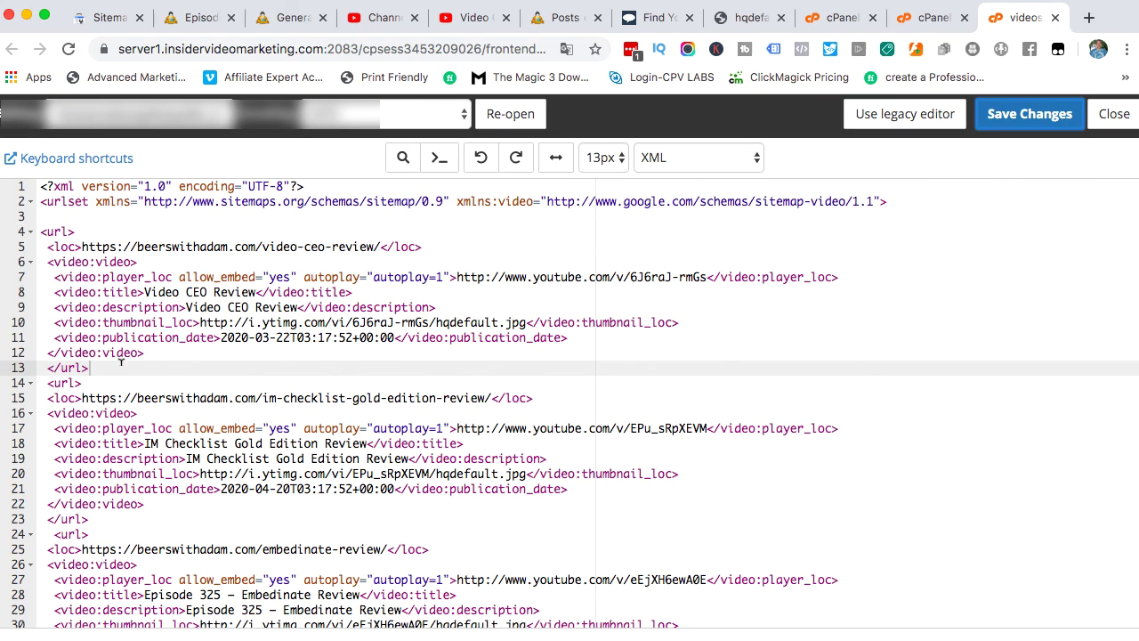
drag(108, 363, 41, 232)
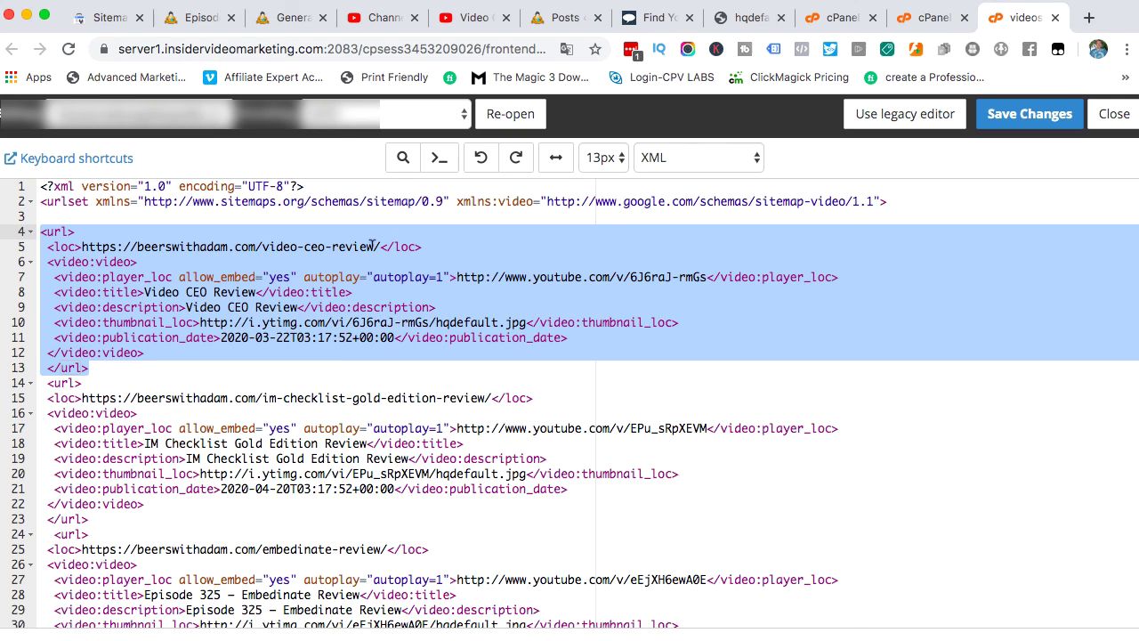